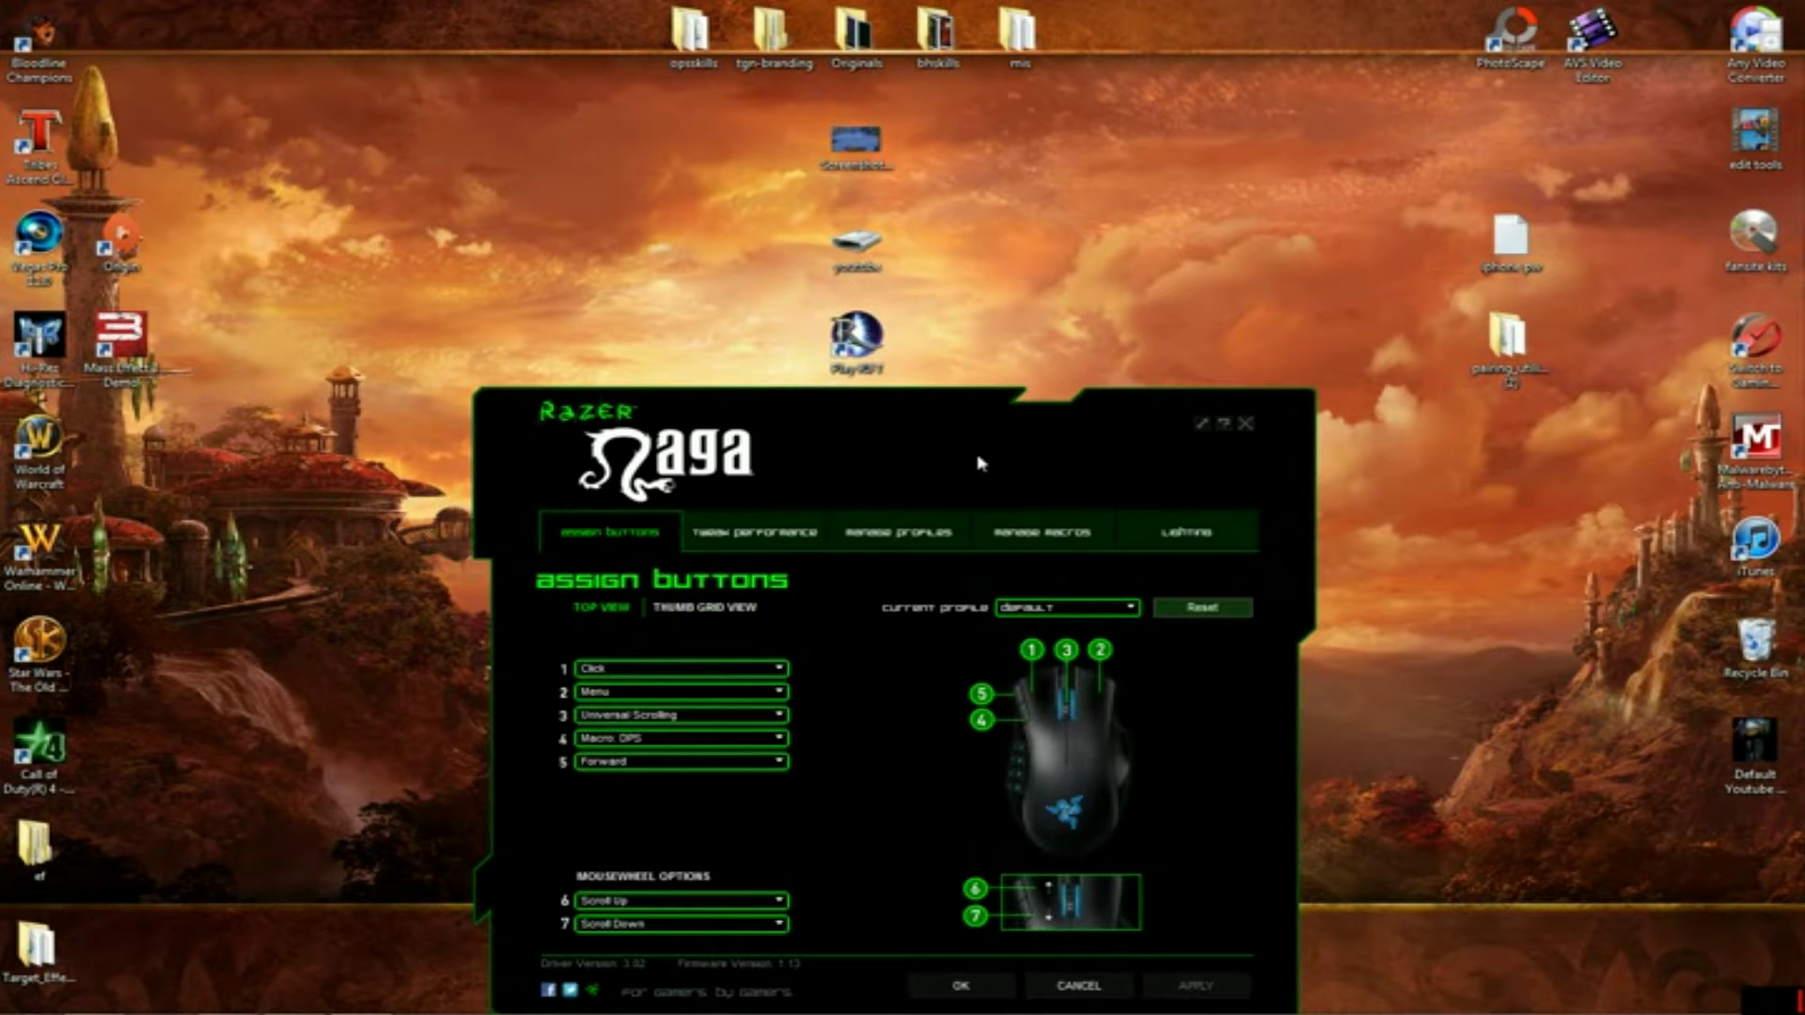
Bring the Razer Naga configuration window back up via the Razer Naga program folder
right_click(467, 483)
key(Escape)
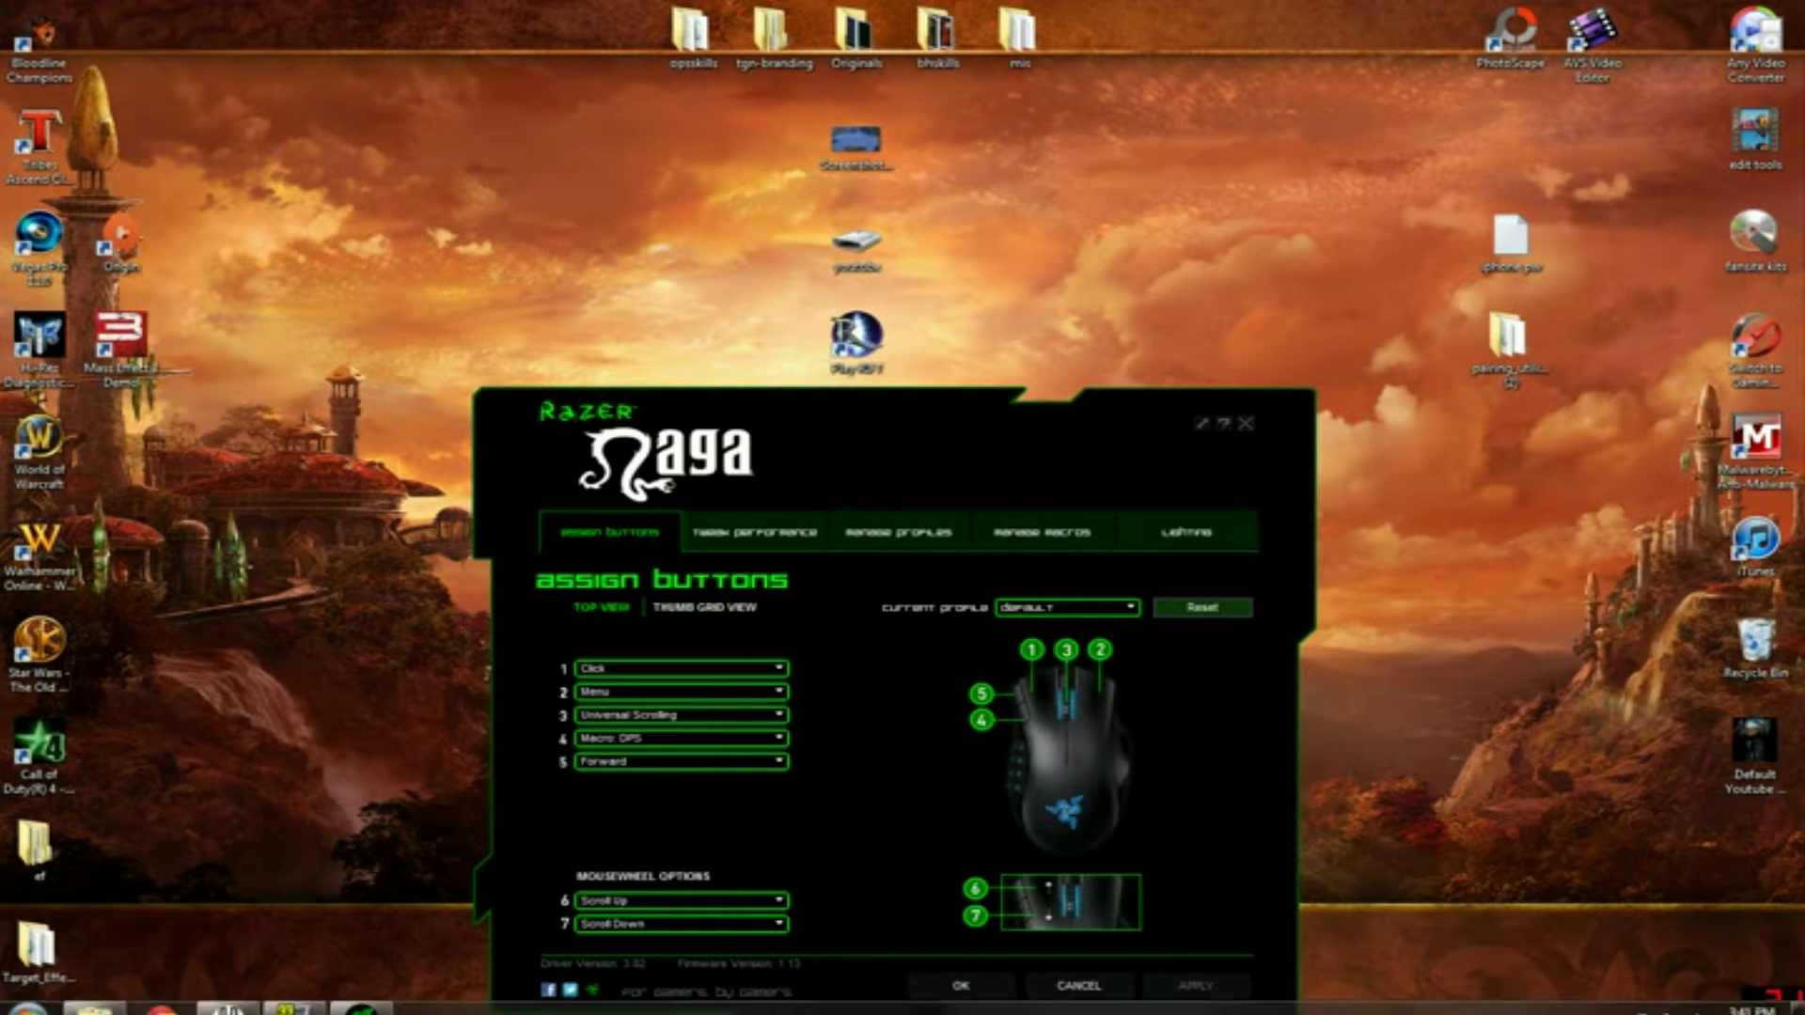
click(29, 996)
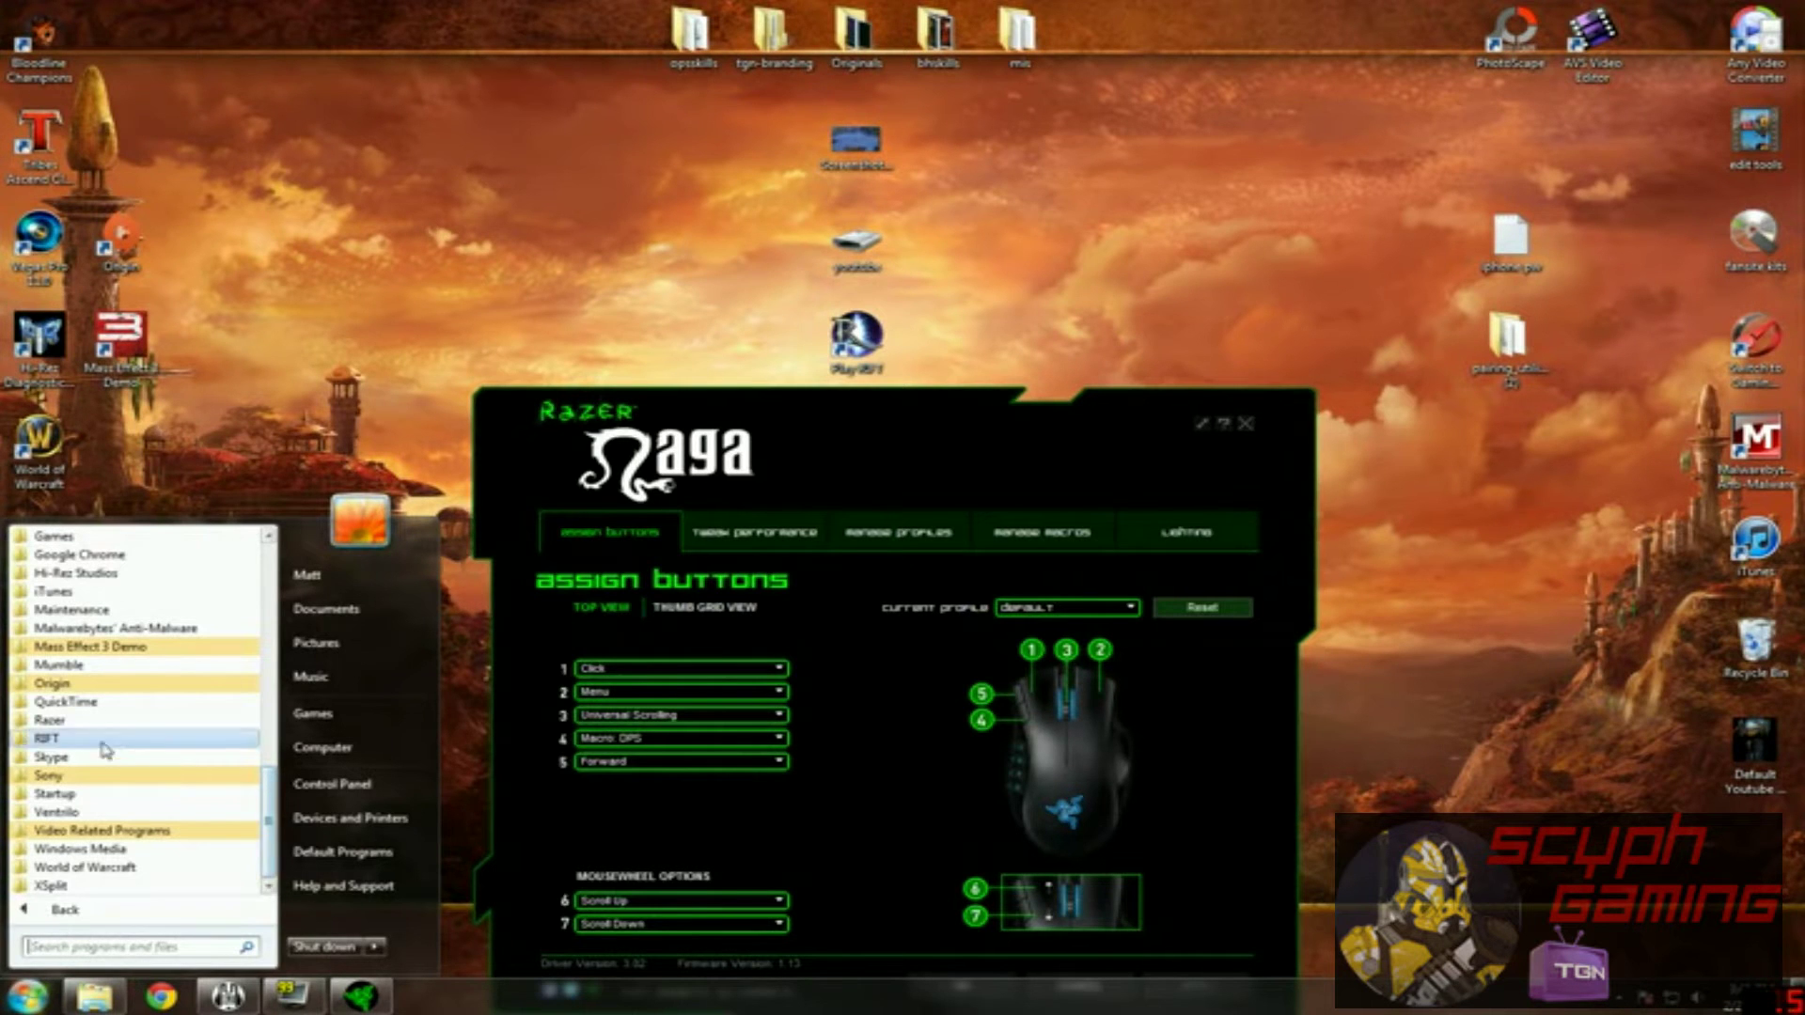
click(57, 721)
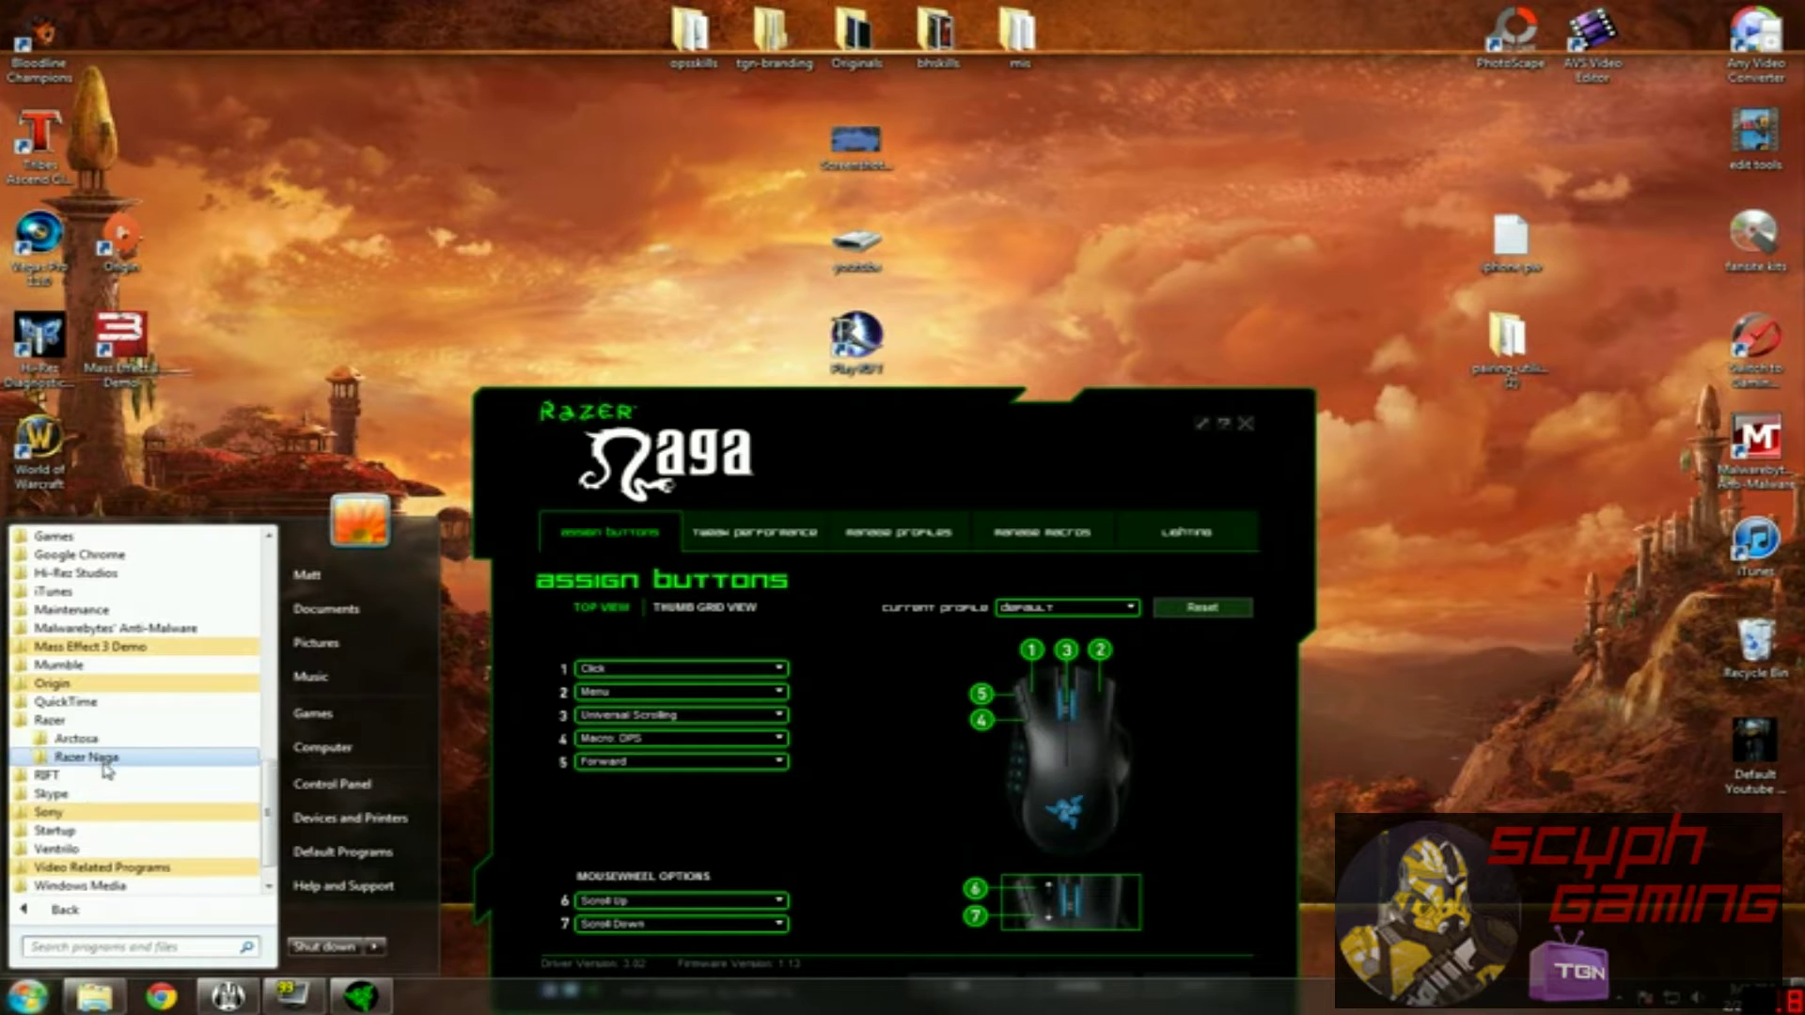
click(101, 759)
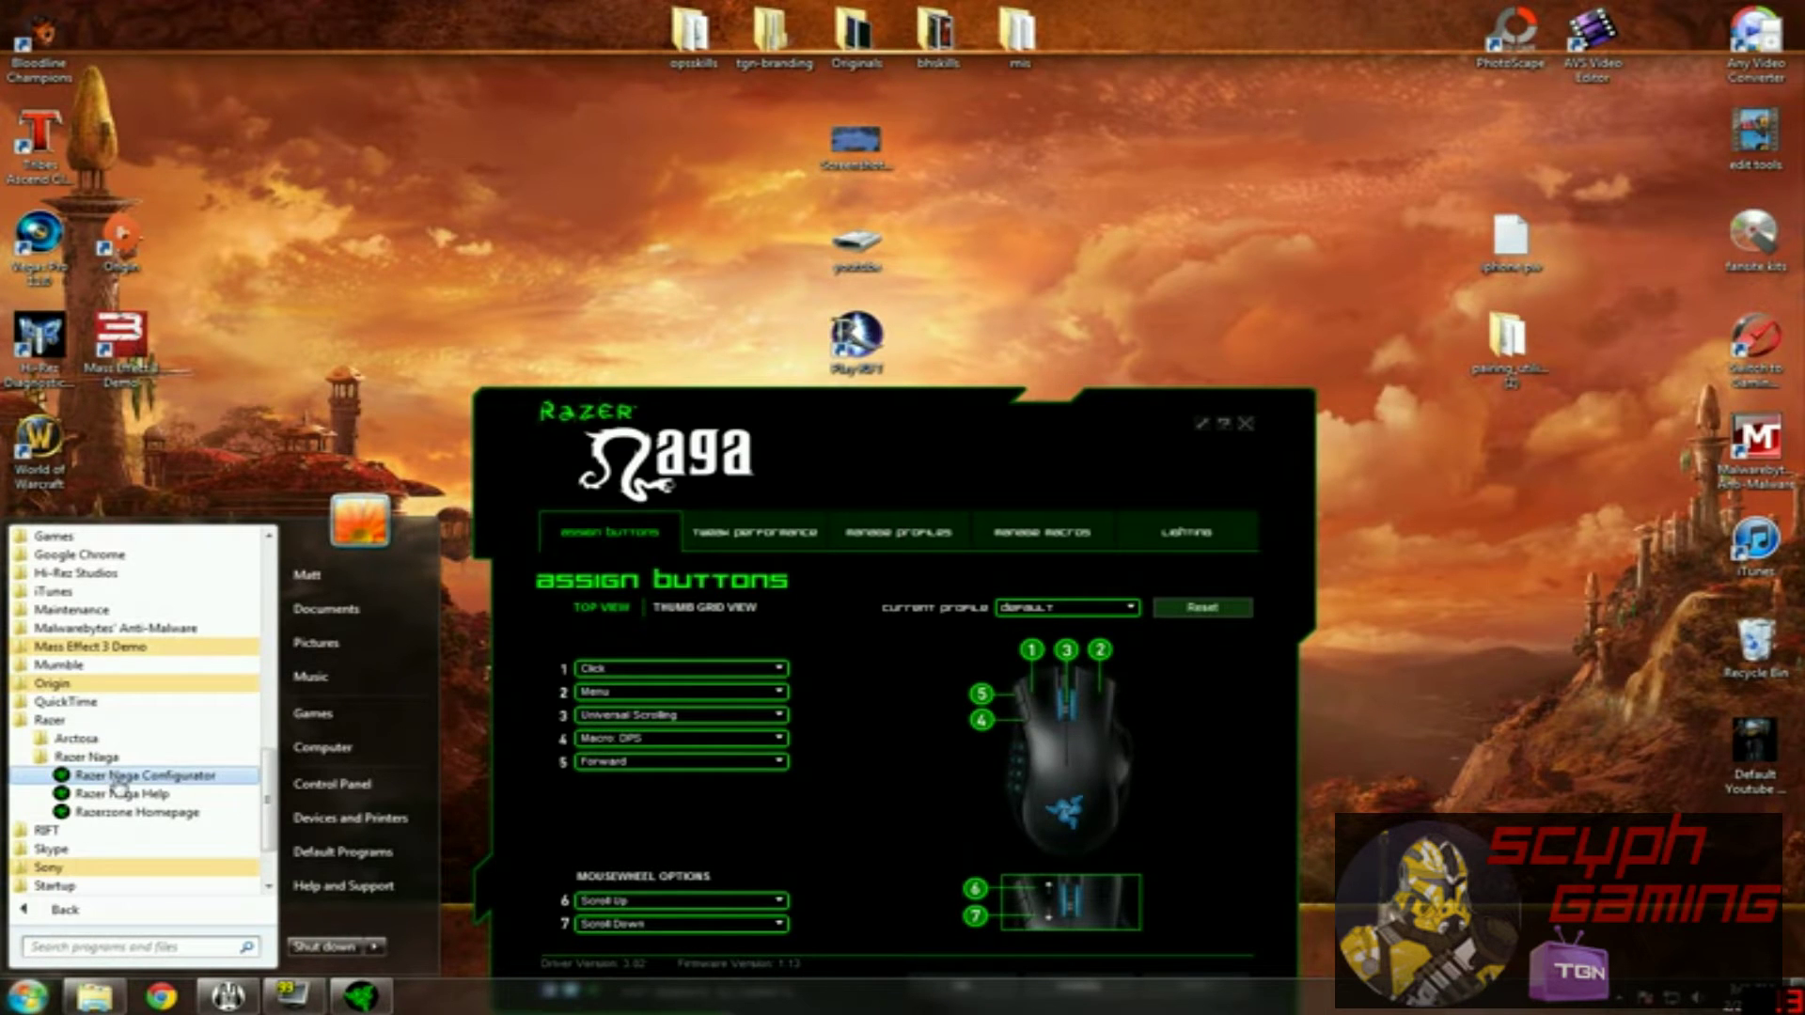
click(921, 470)
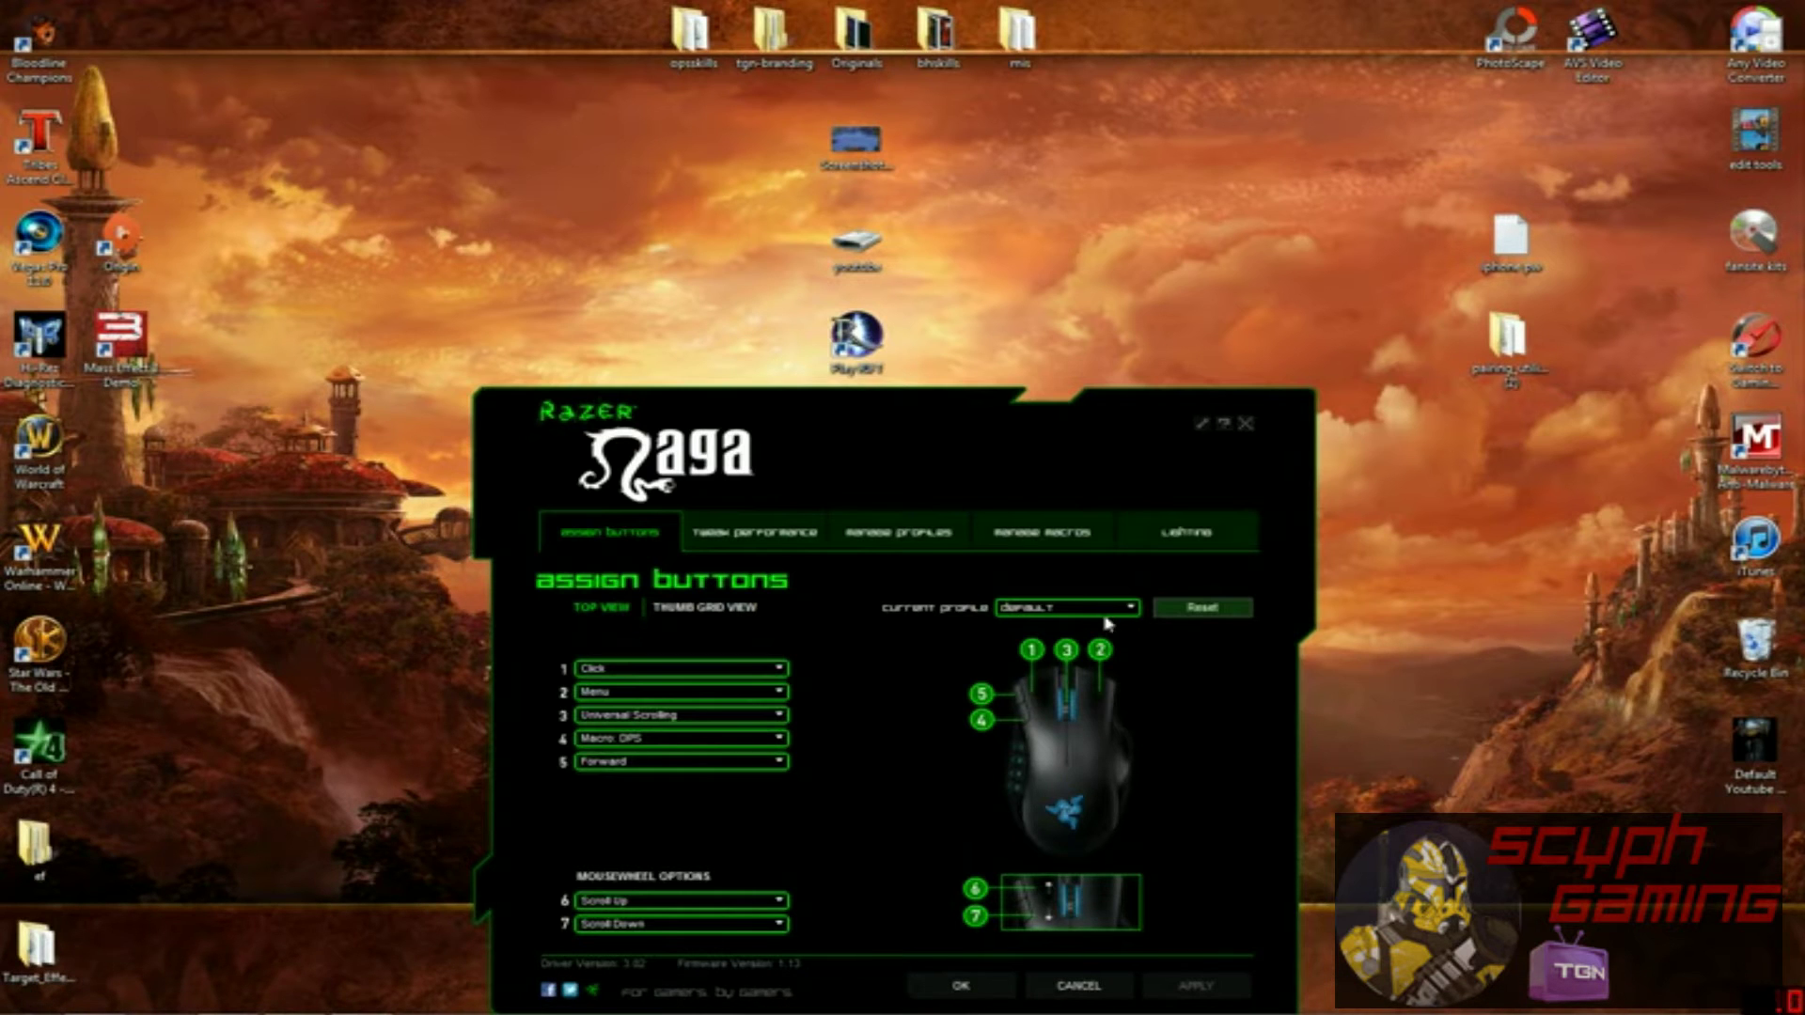
Switch to Manage Macros and check the Macro Name list, which has no macros yet
click(1061, 549)
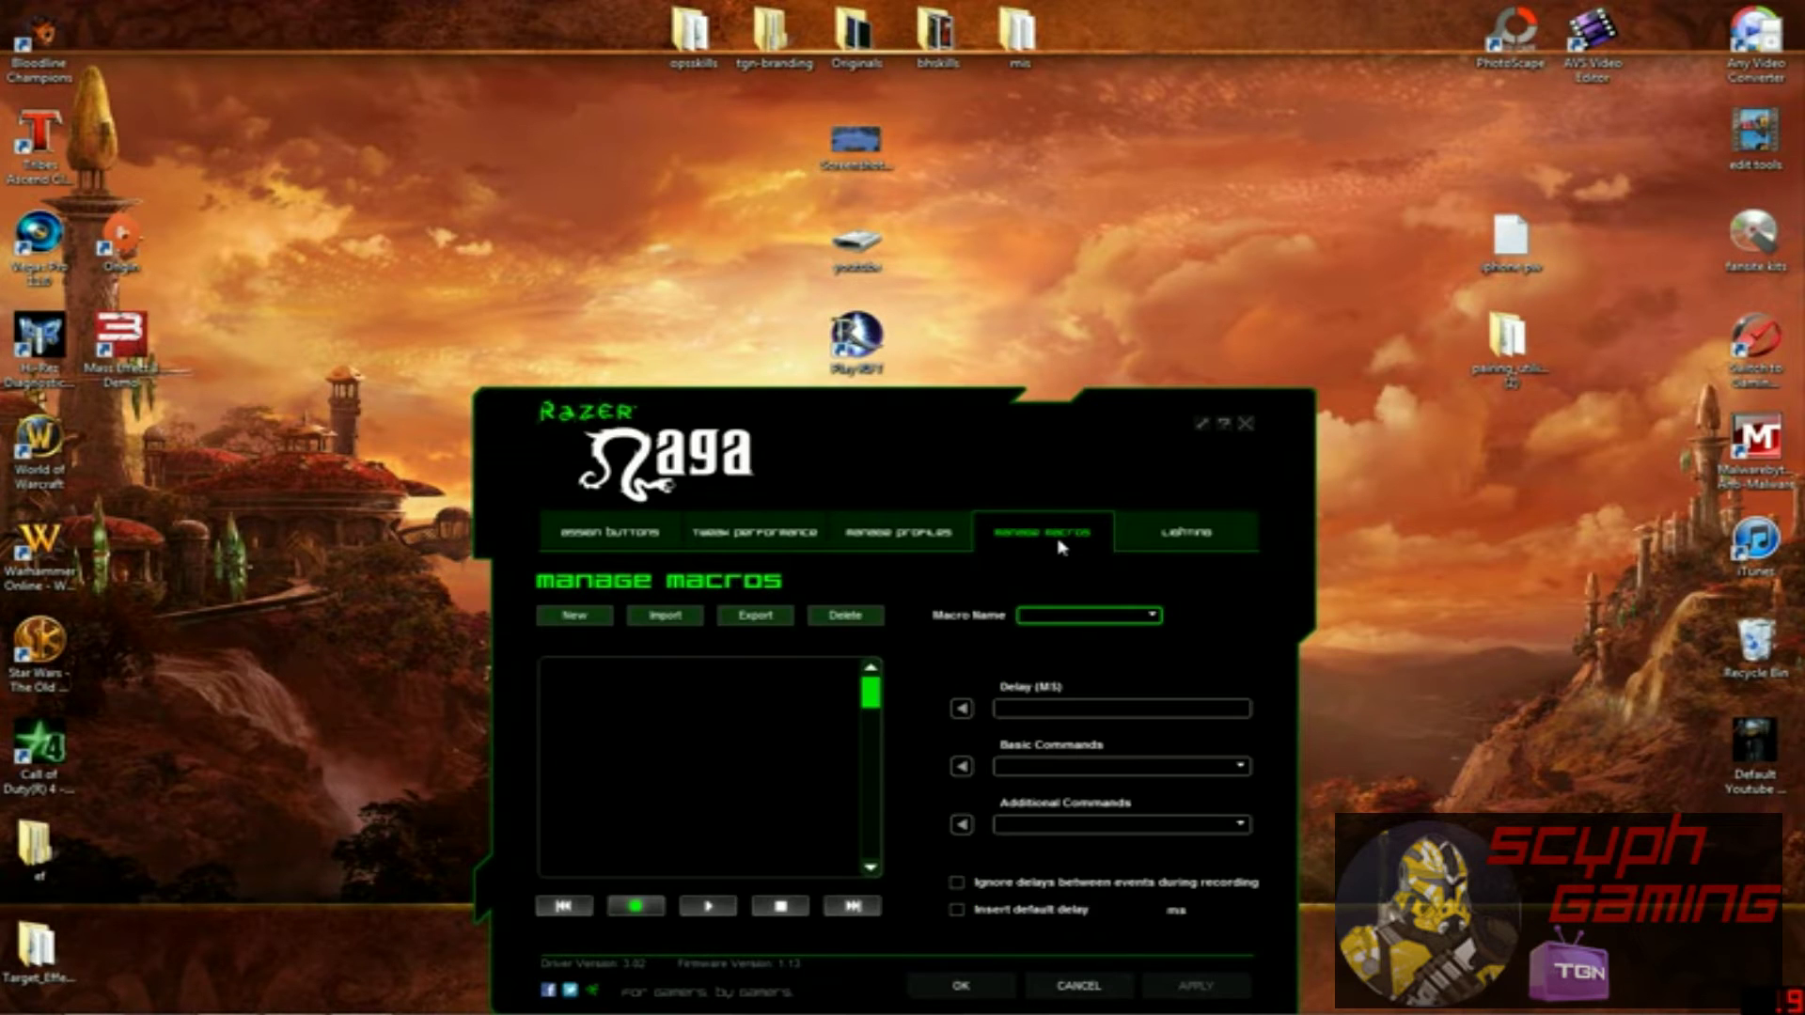
click(1160, 618)
click(1163, 617)
Nudge the window higher and start a new macro named 'macdps1'
drag(849, 459, 849, 421)
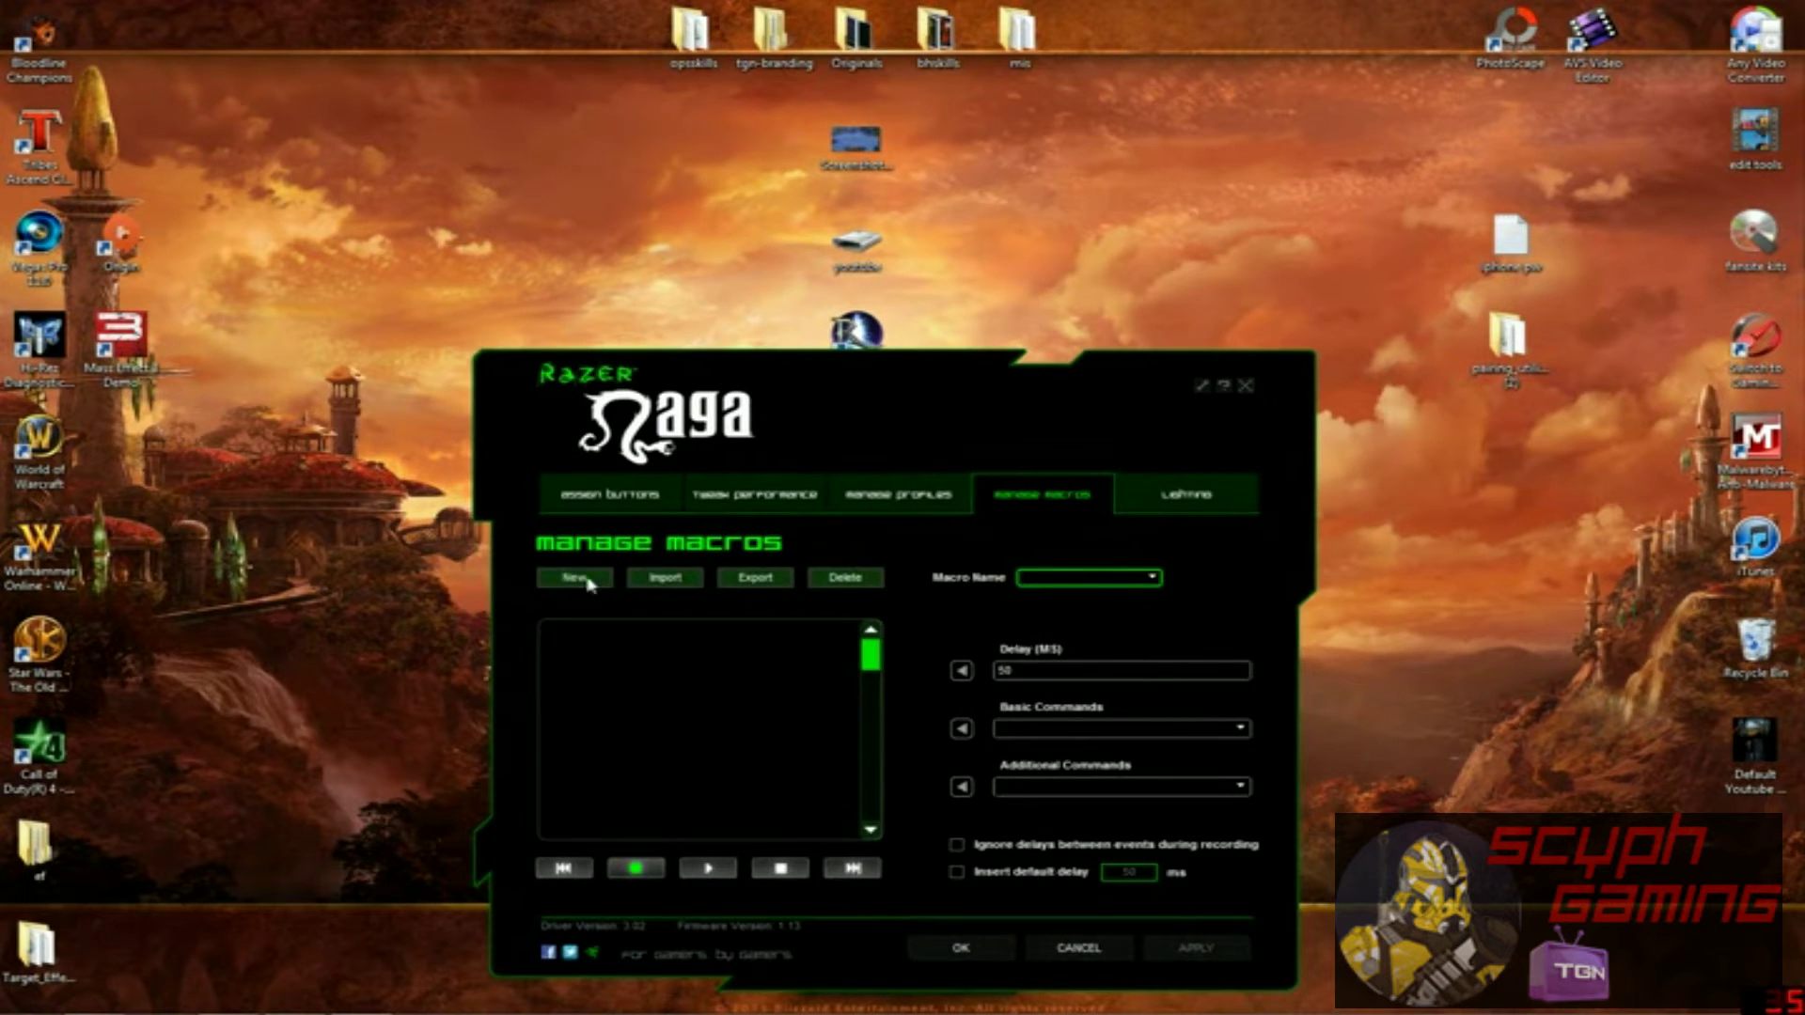
click(574, 577)
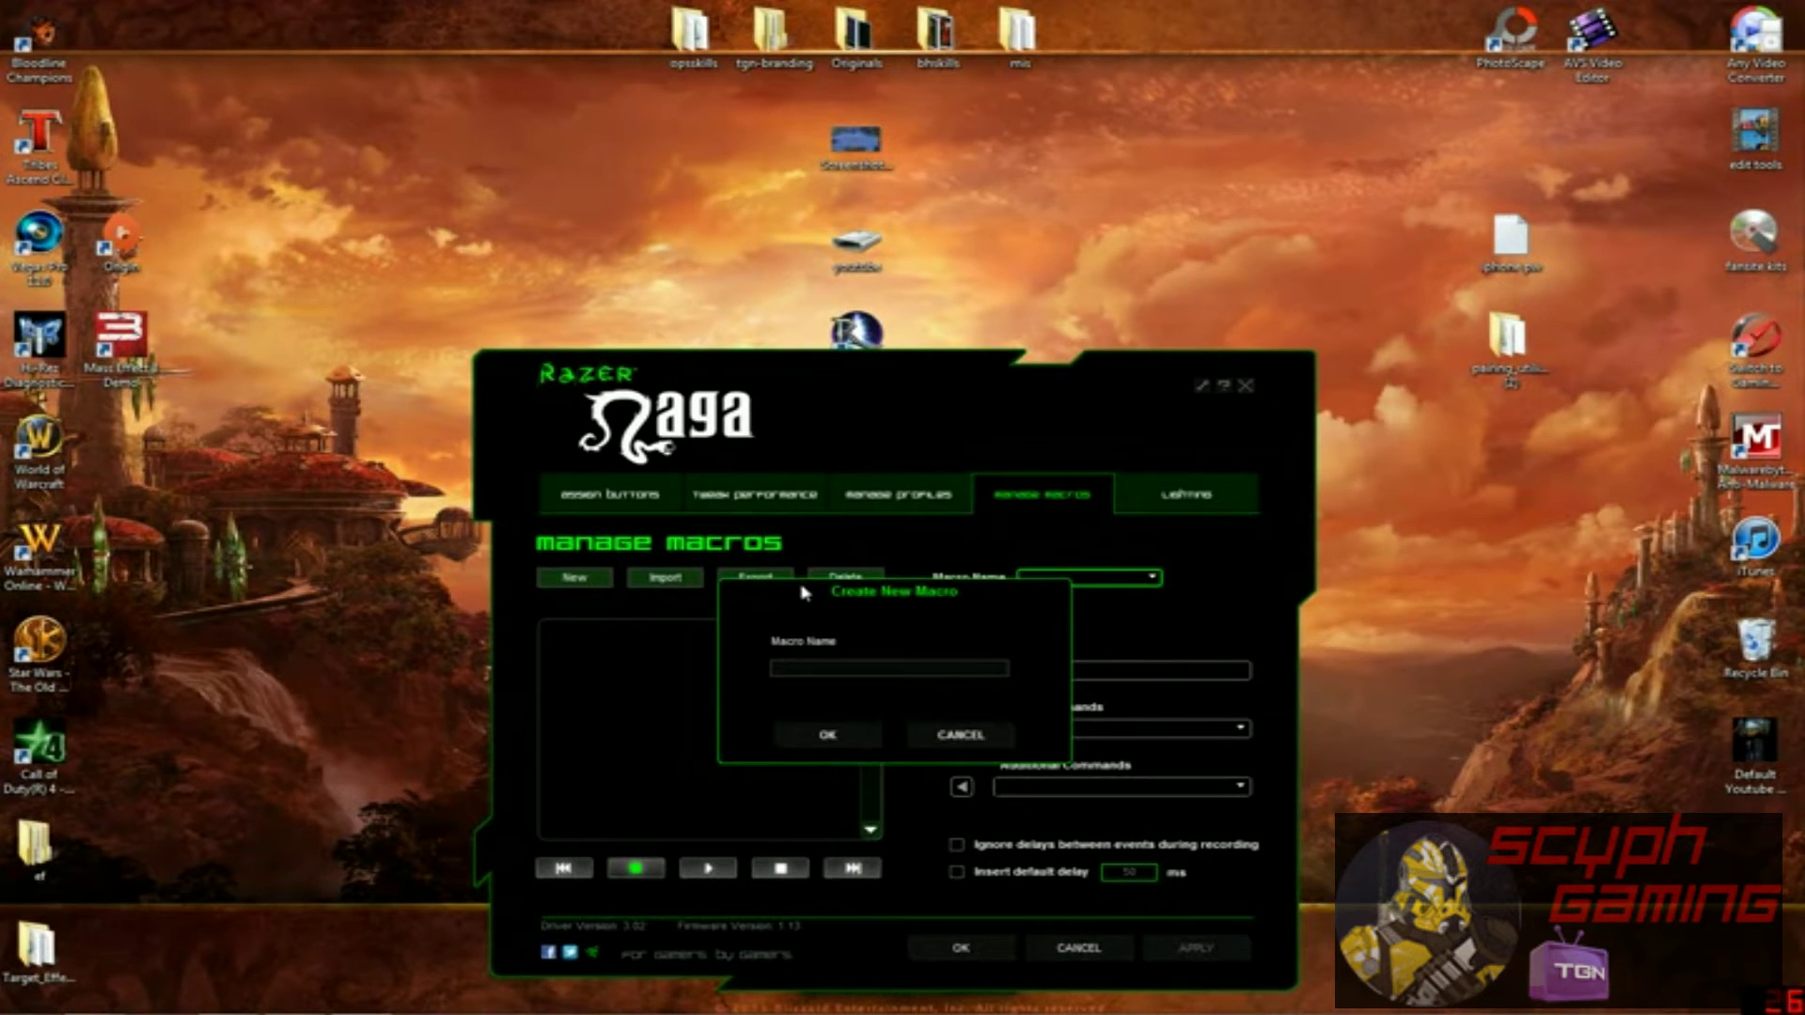
text(macdps1)
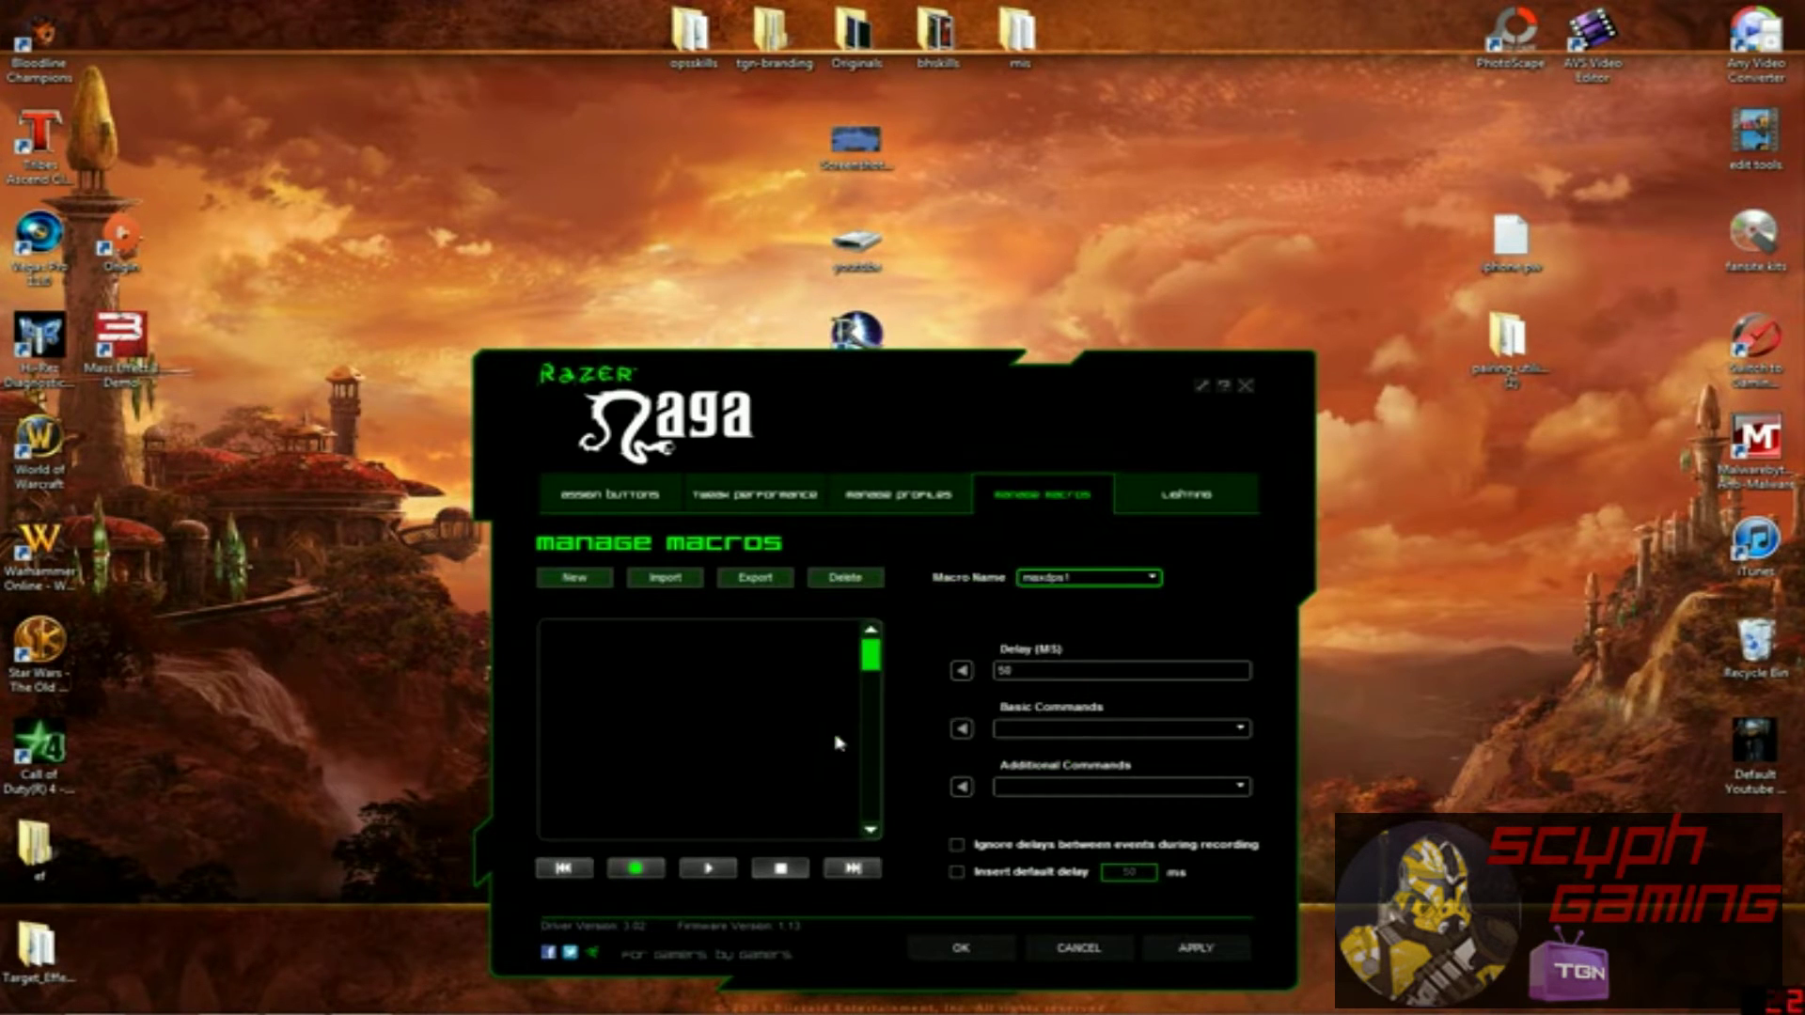
Confirm the new macro and record key presses 1, 2, 3 and 4 into it
click(835, 737)
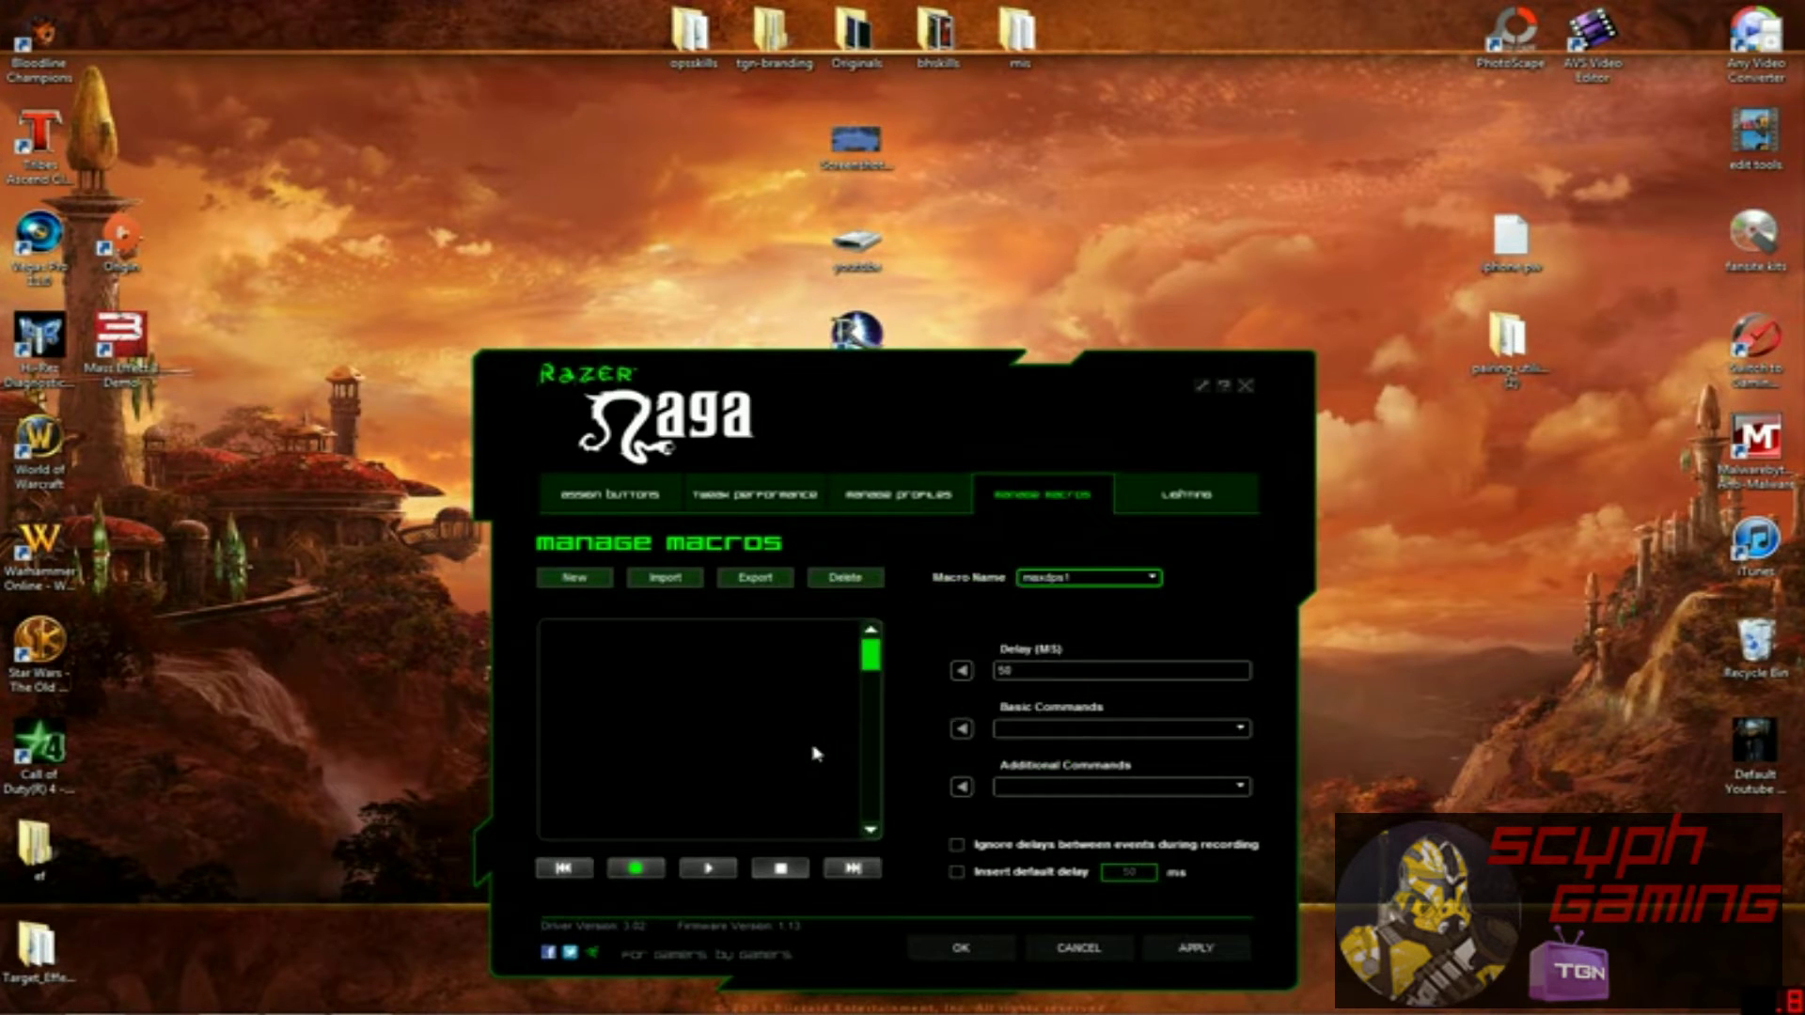
click(649, 866)
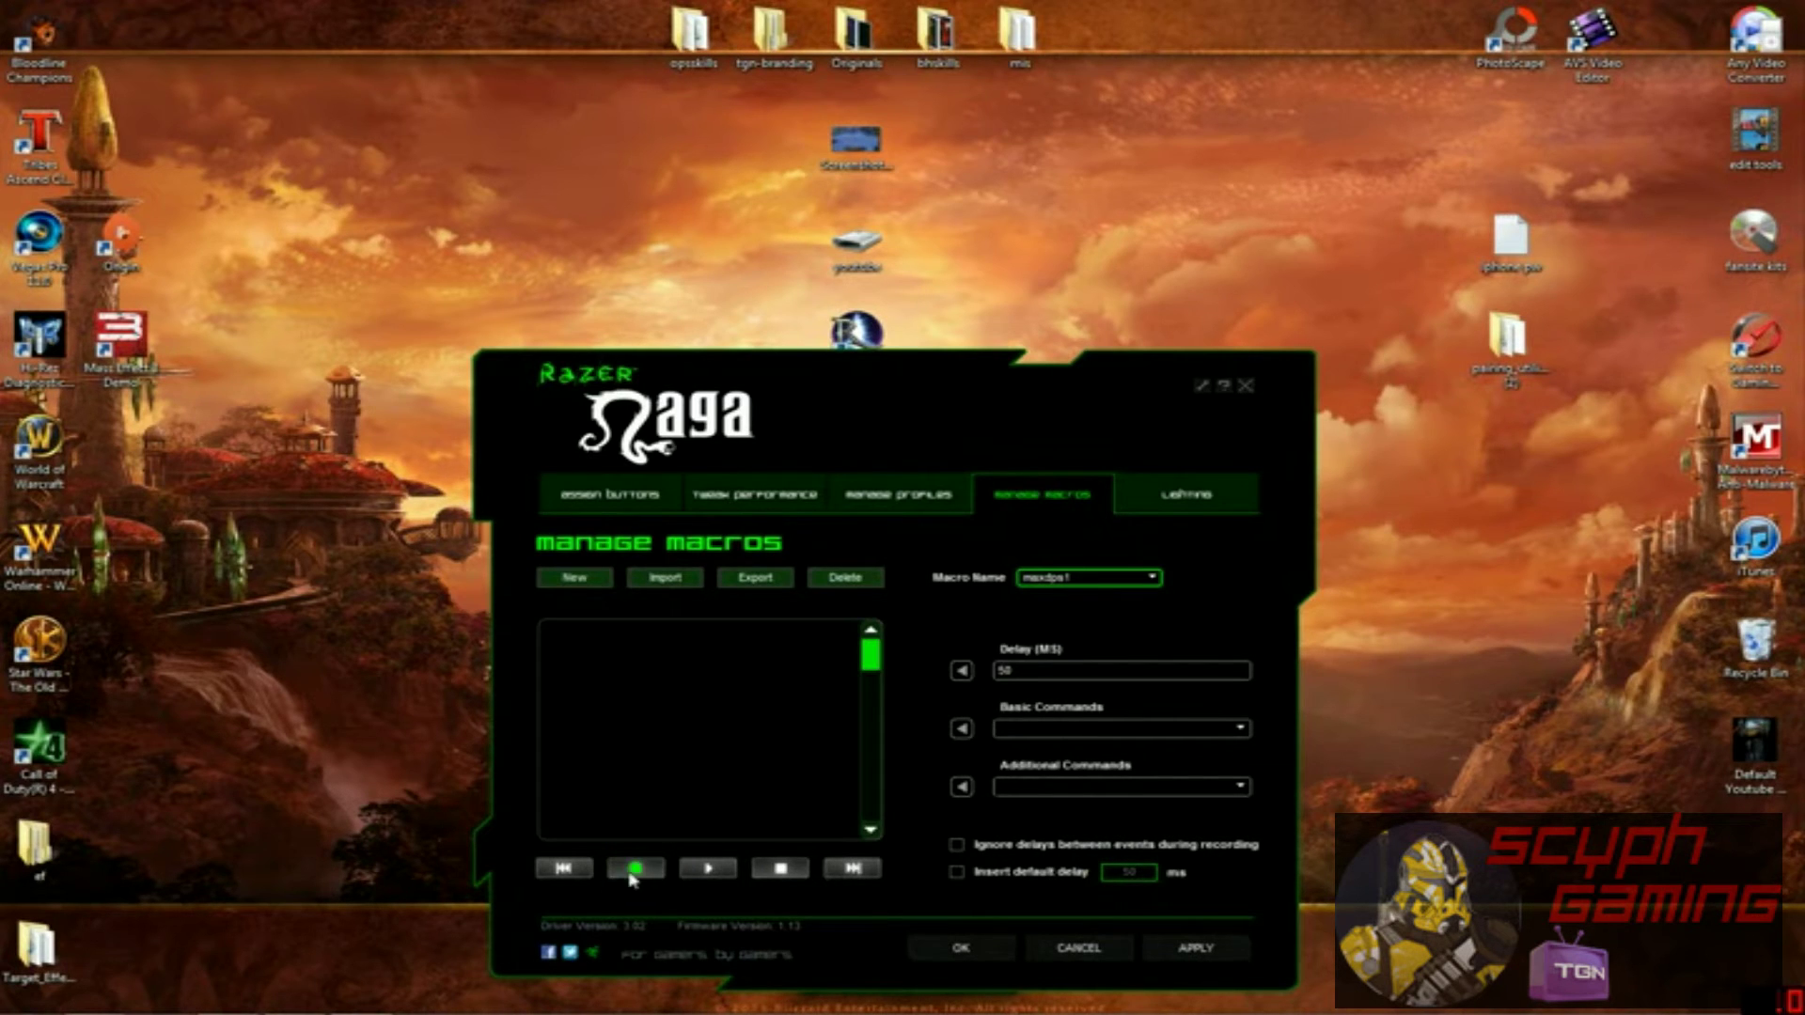
click(632, 877)
key(1)
key(2)
key(3)
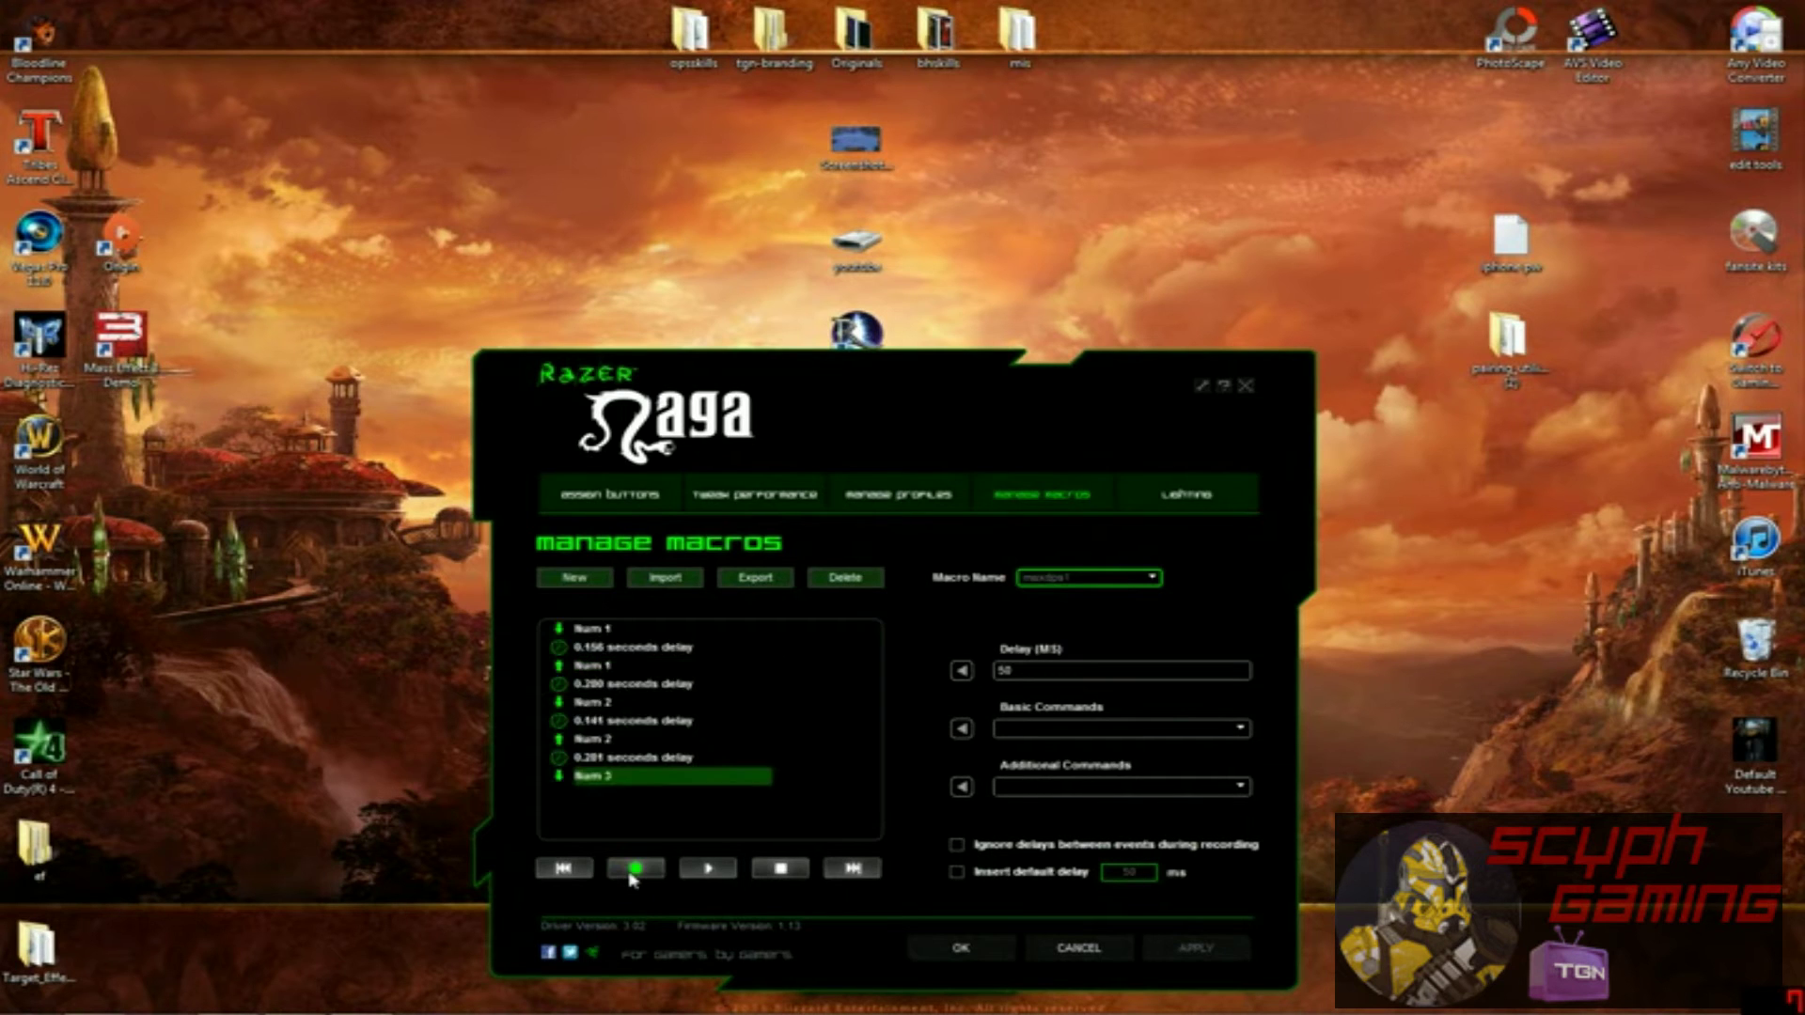
key(4)
click(780, 868)
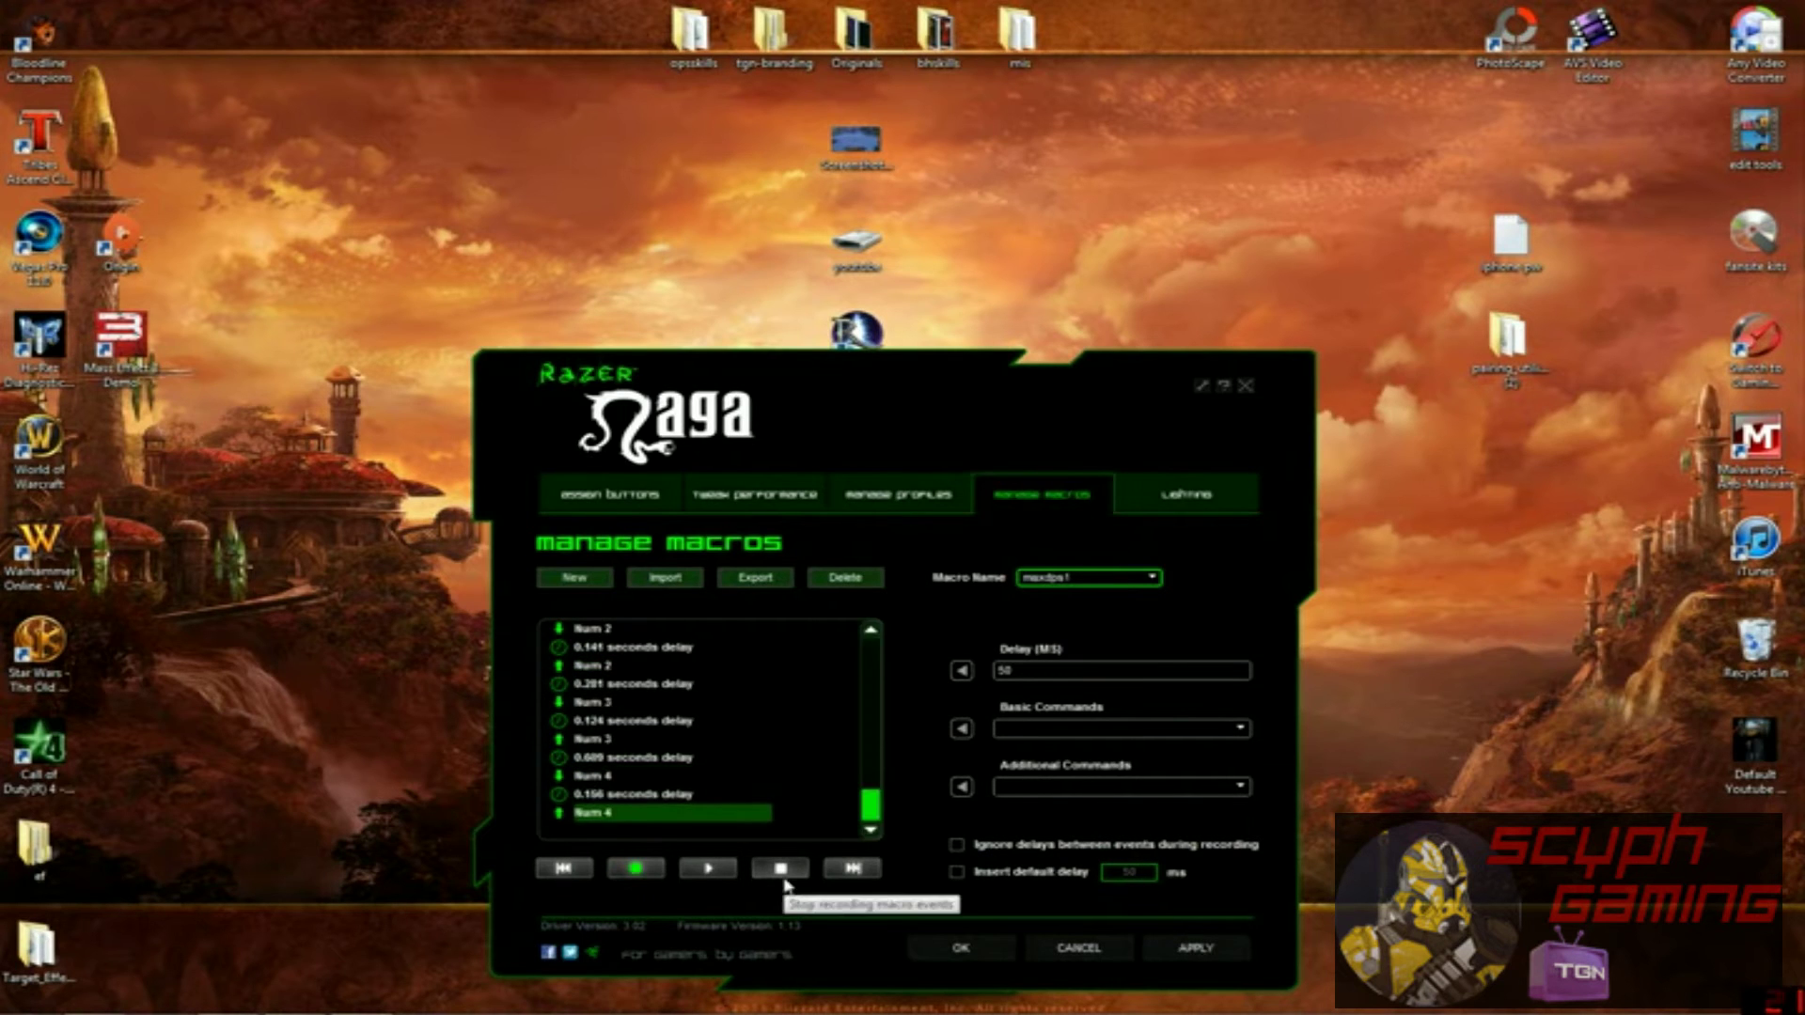
mouse_move(870, 807)
mouse_down()
mouse_move(872, 653)
mouse_move(865, 788)
mouse_up()
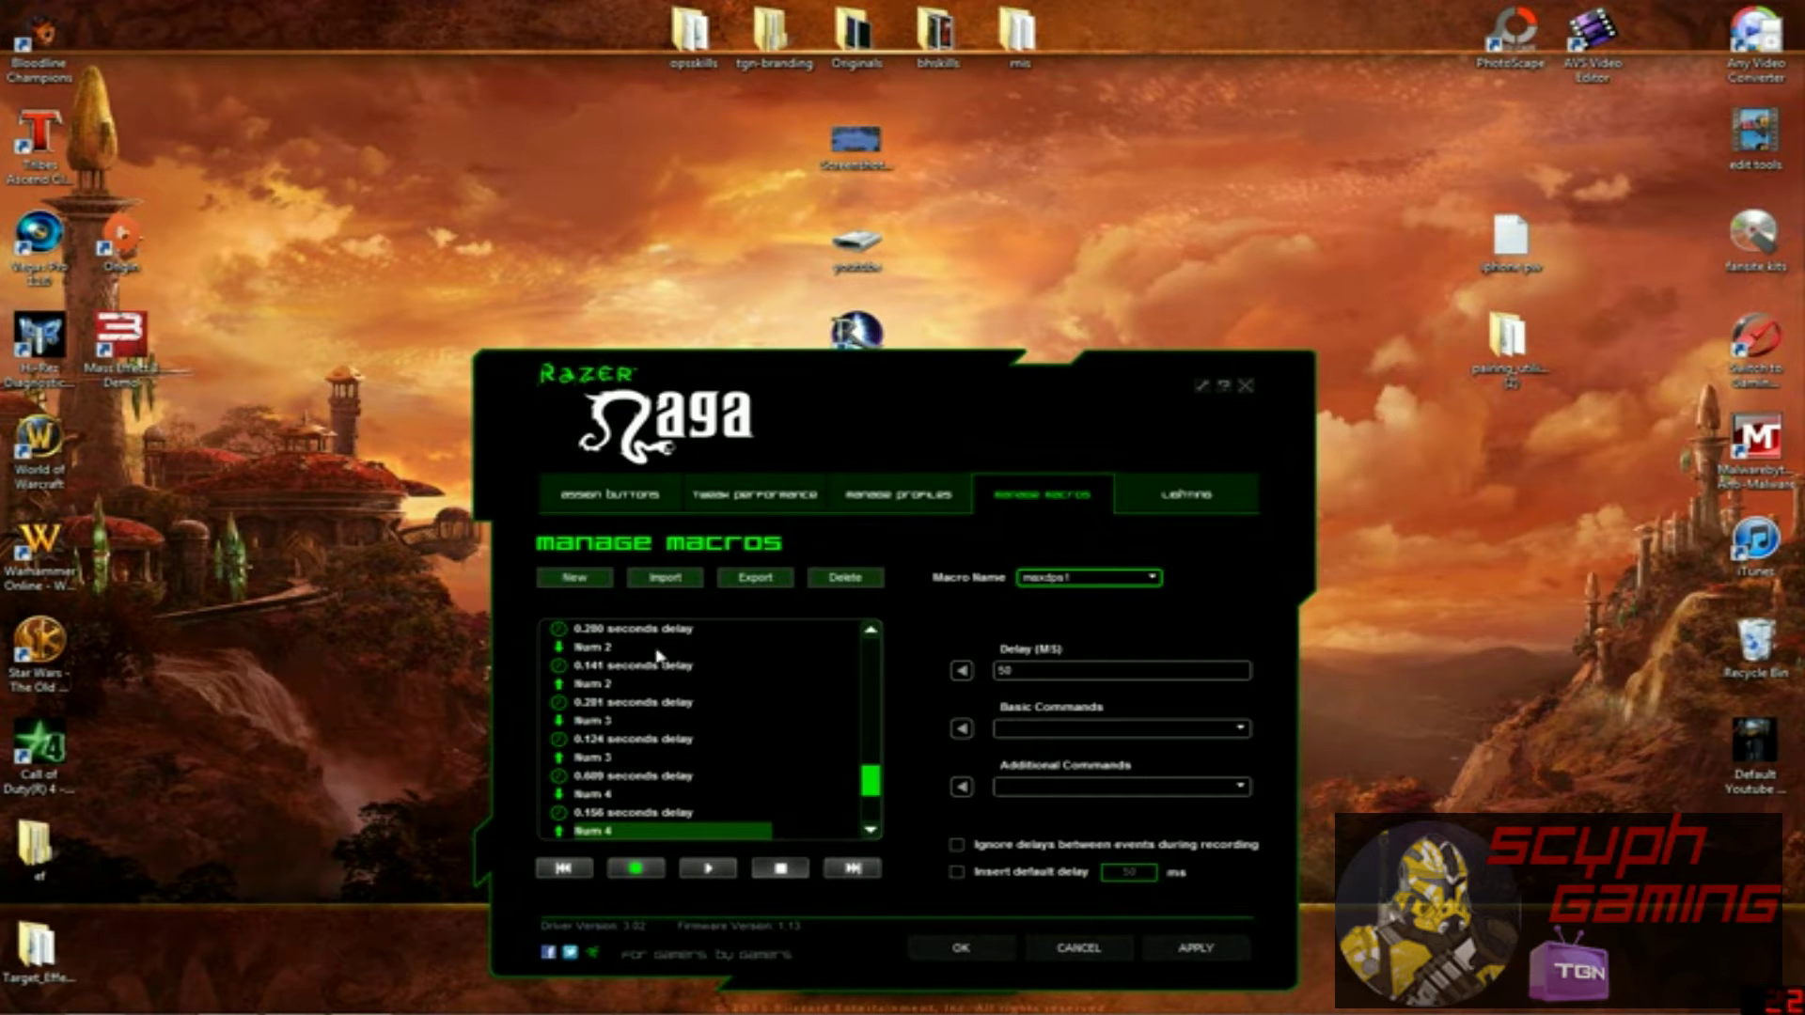
drag(869, 809, 857, 649)
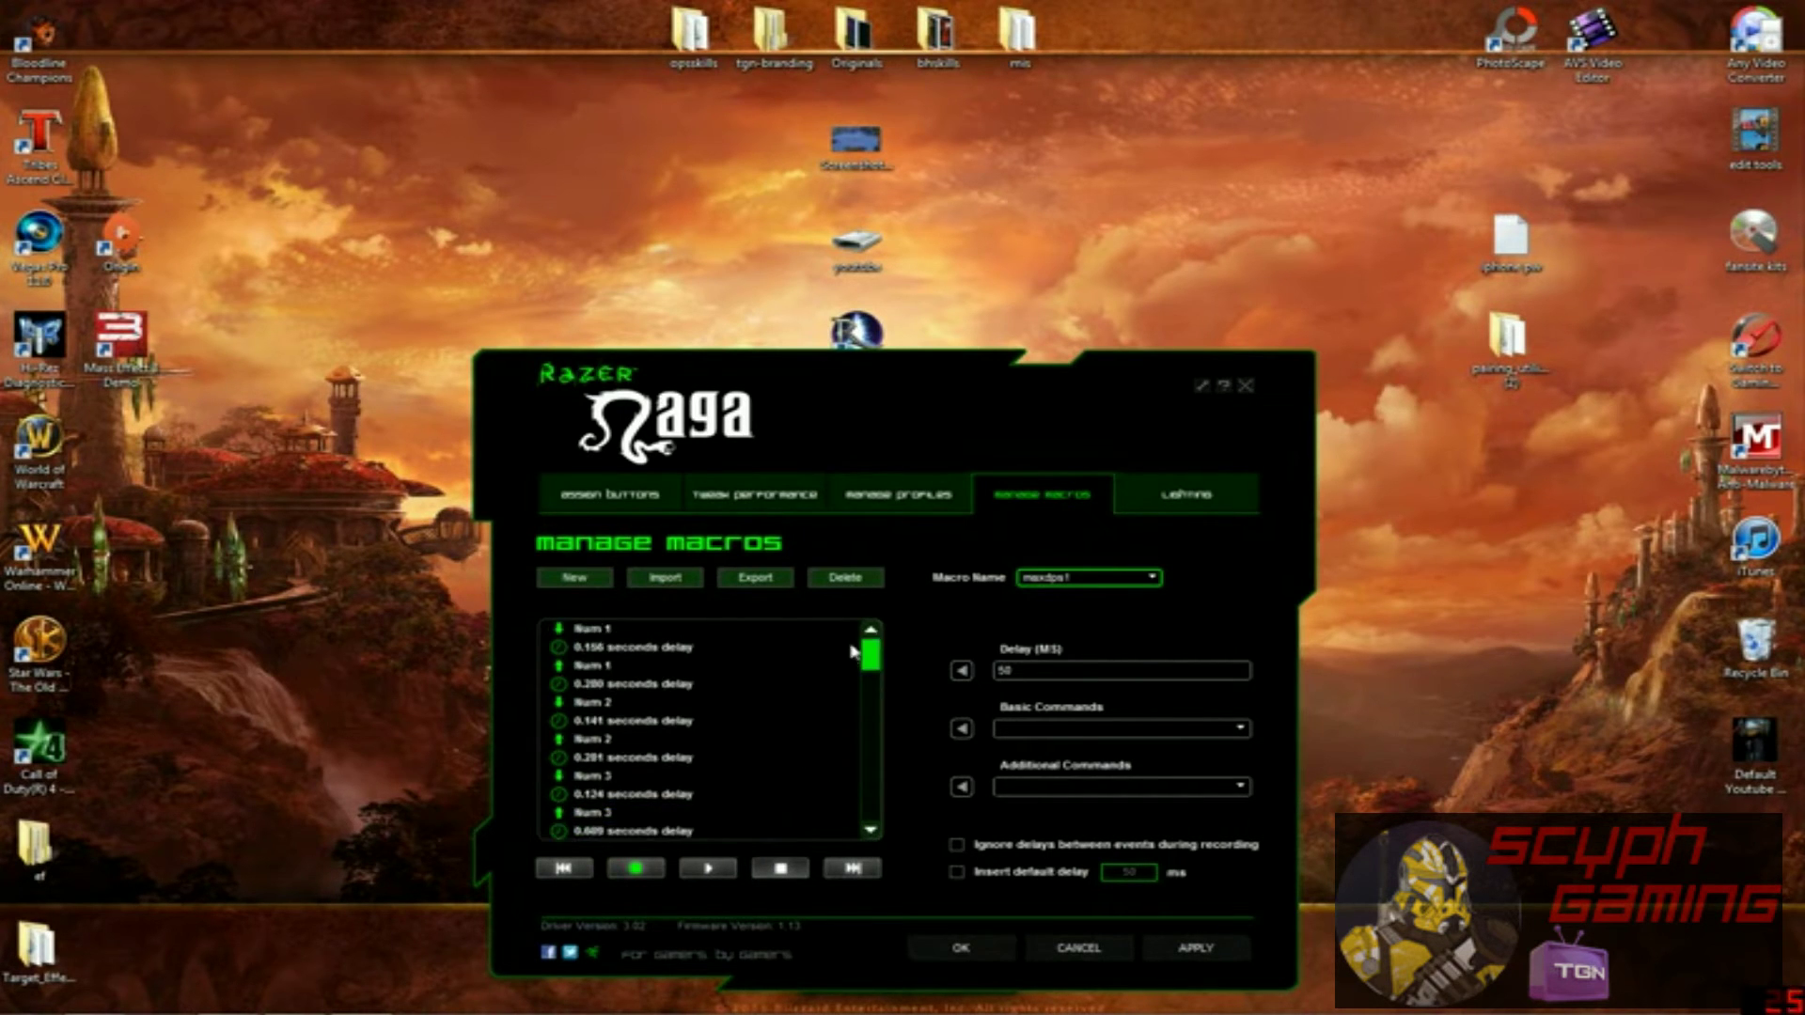
click(958, 845)
click(958, 874)
click(958, 845)
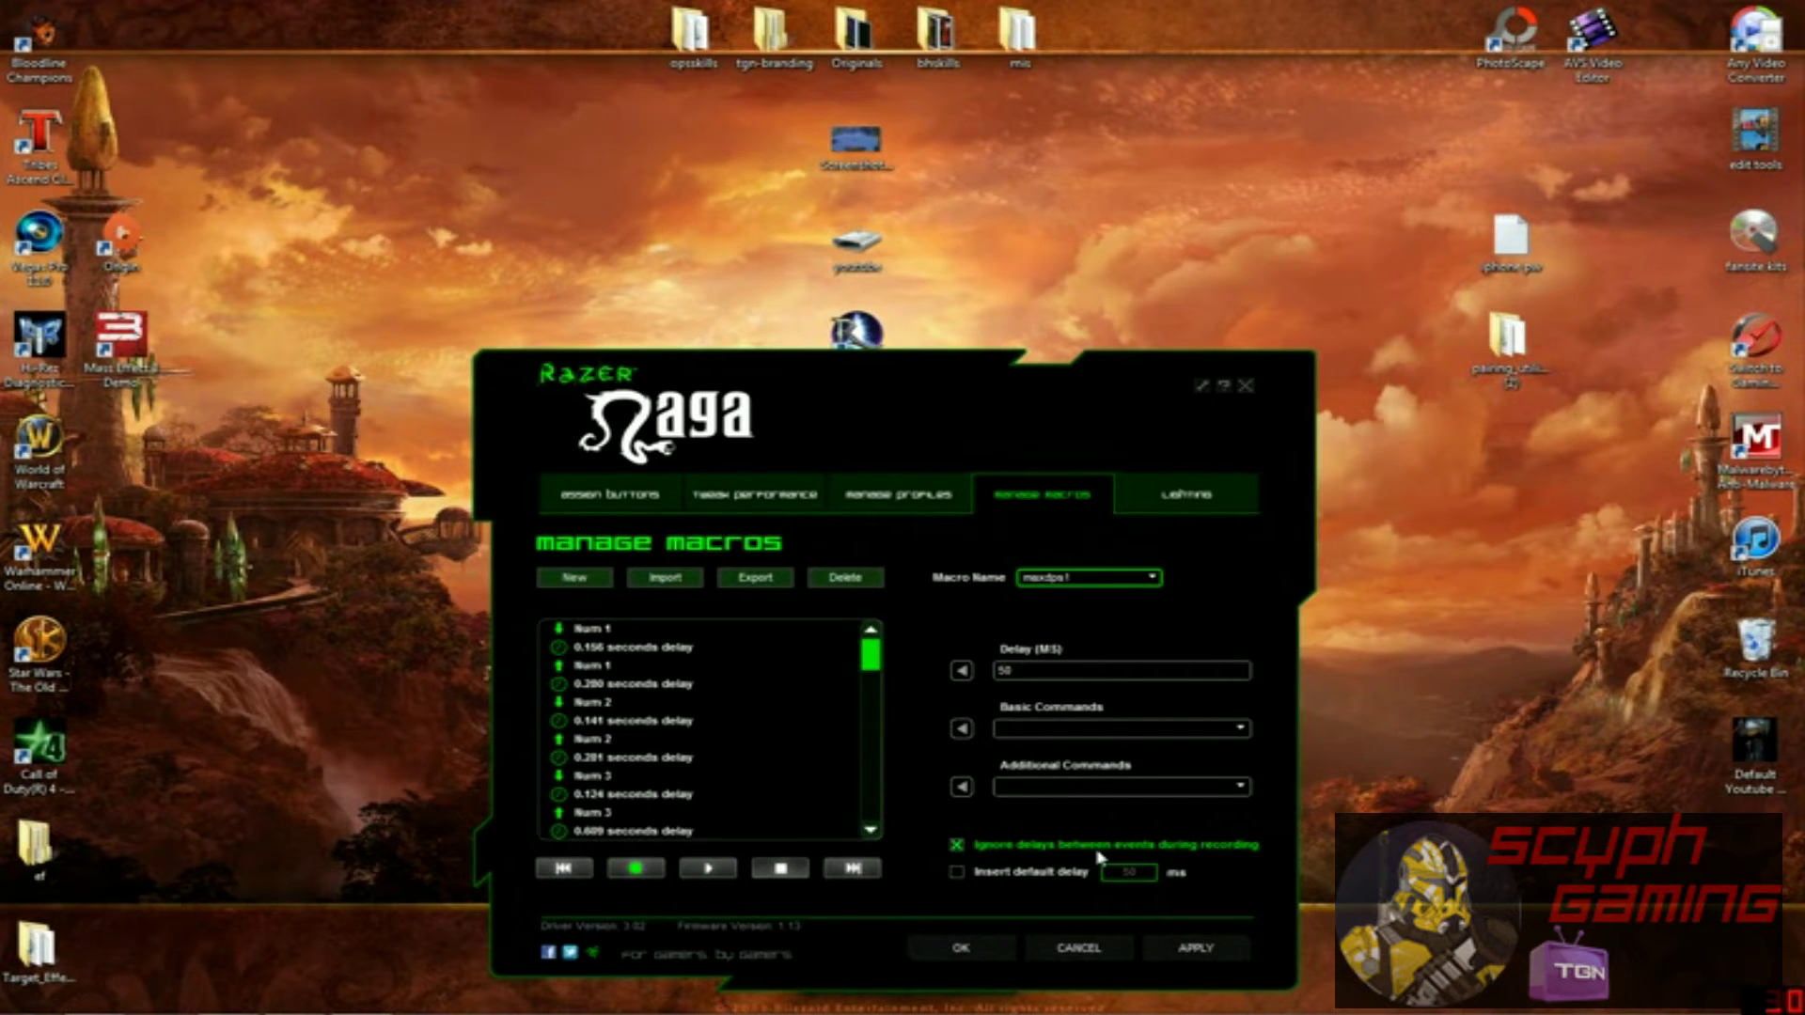
click(956, 873)
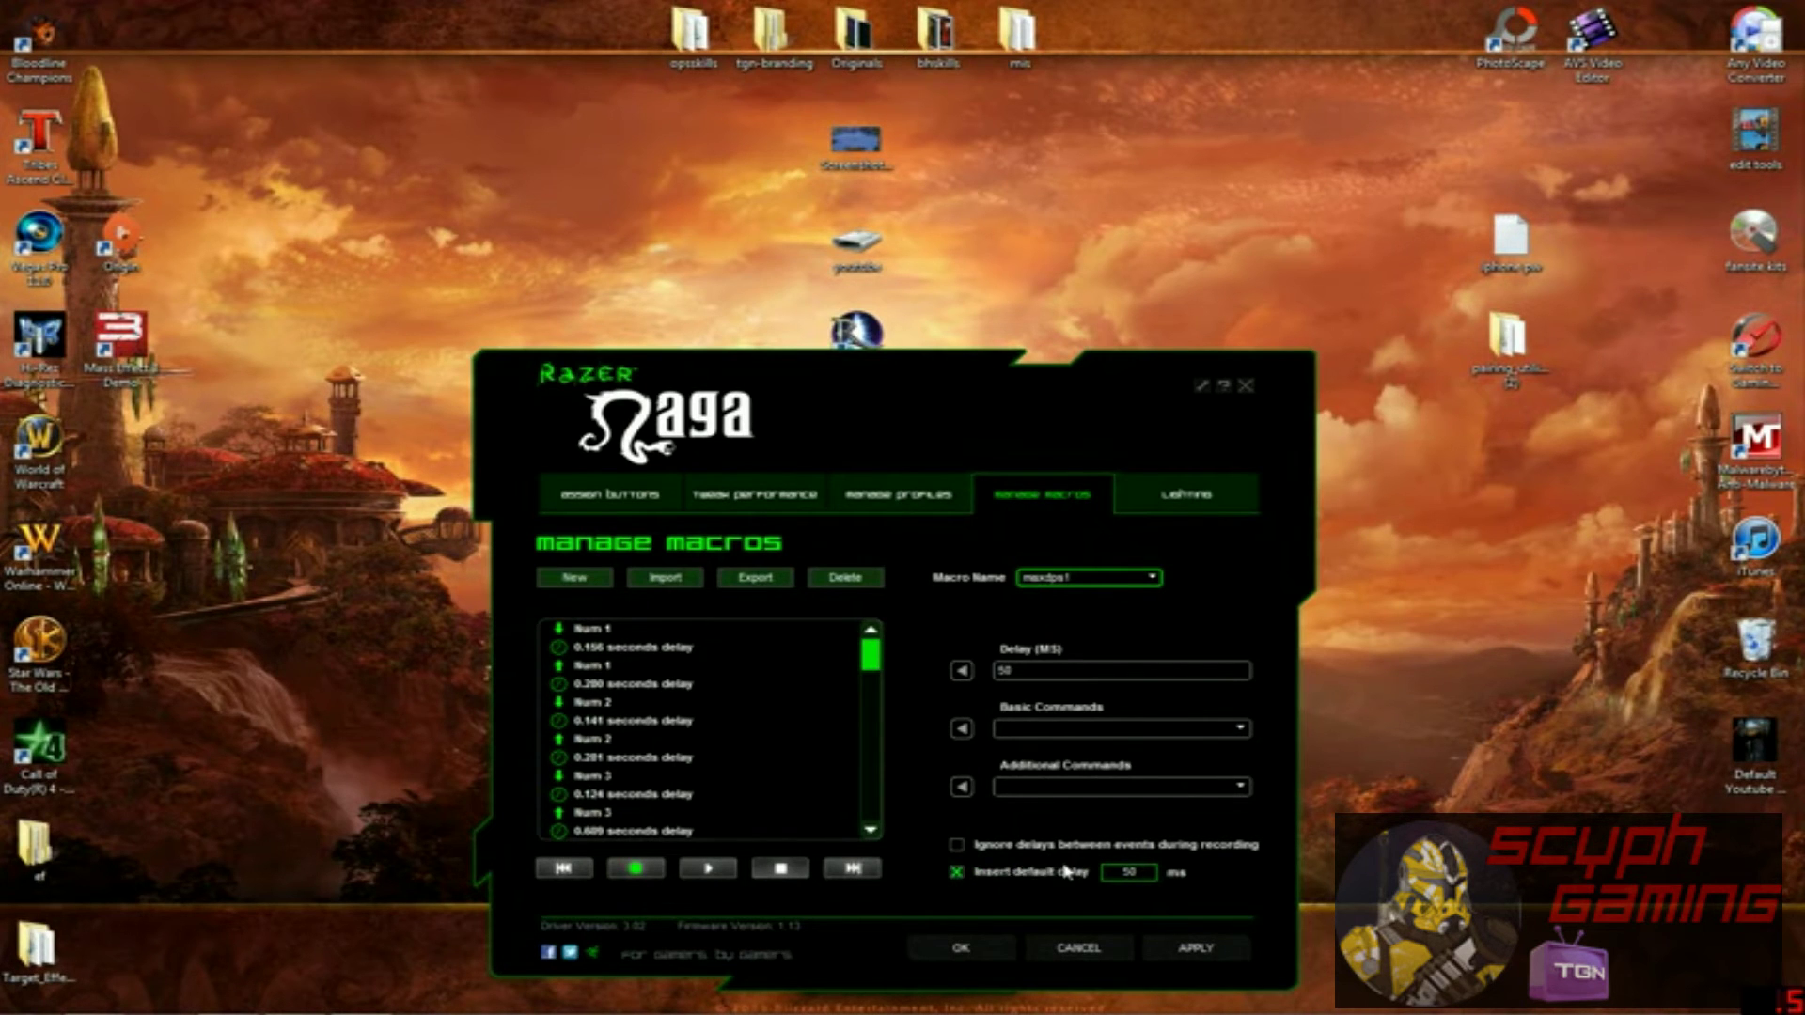
click(957, 873)
click(1241, 729)
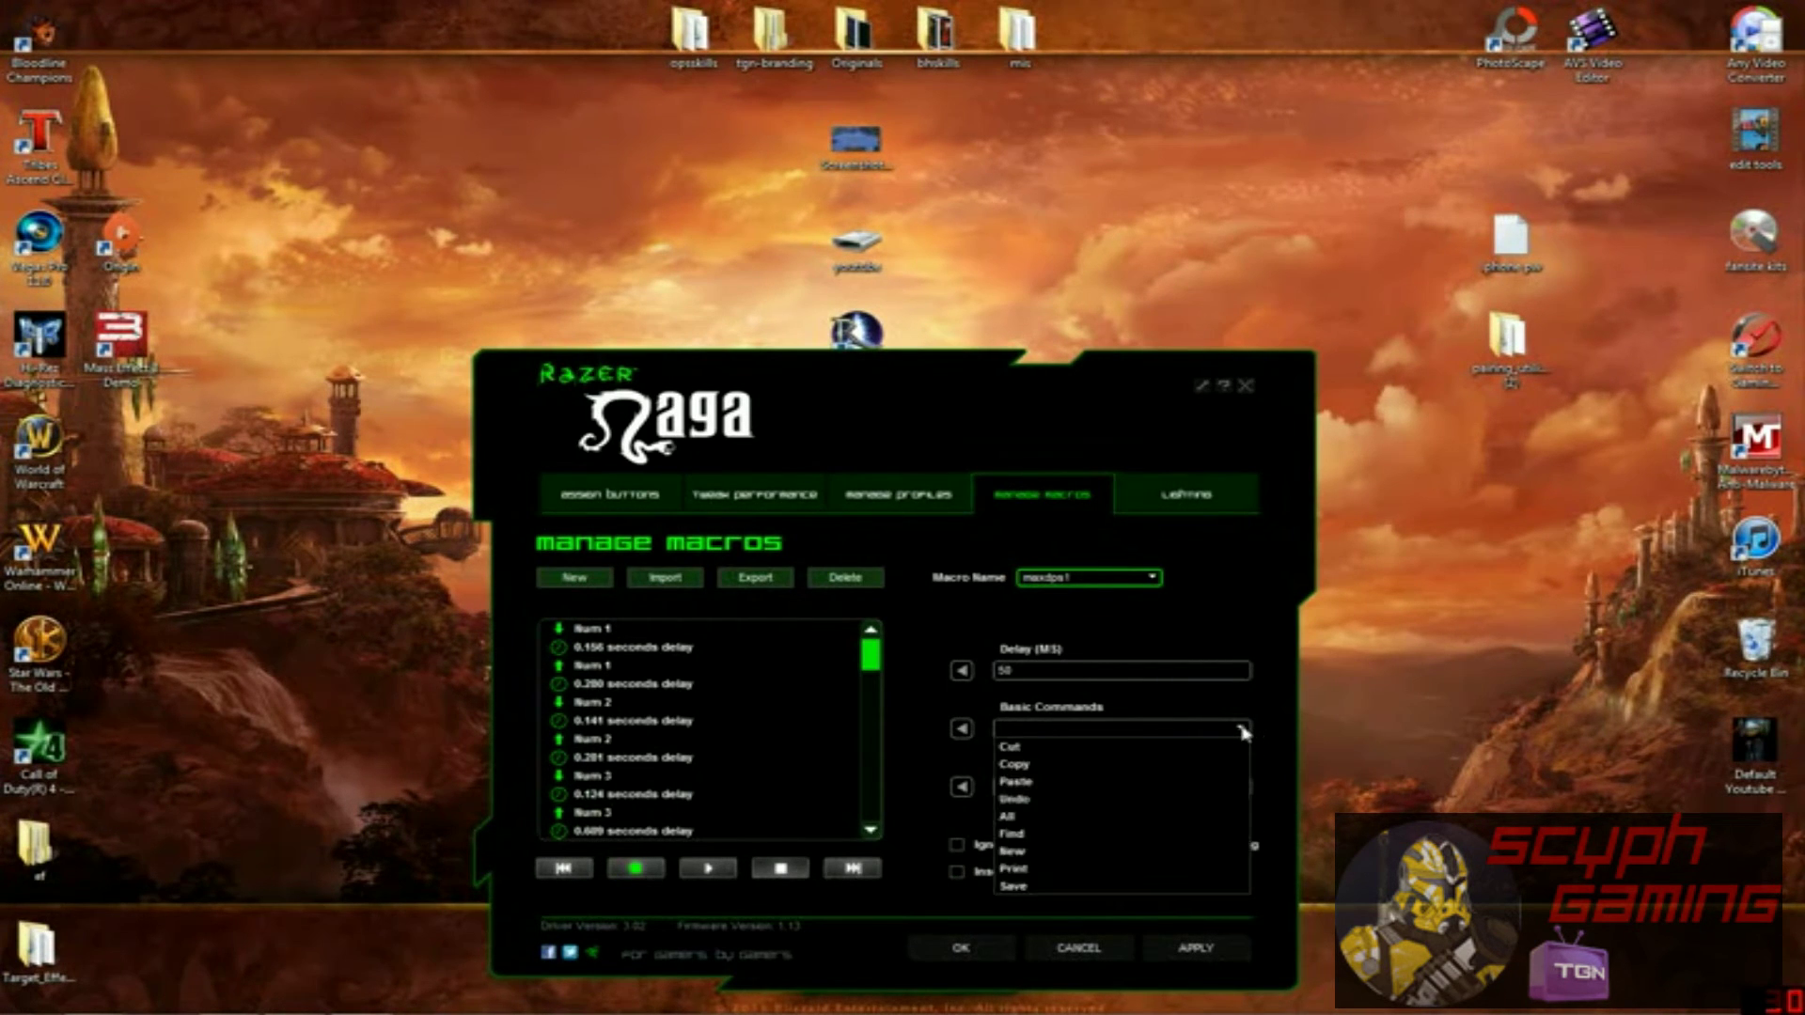
click(1267, 719)
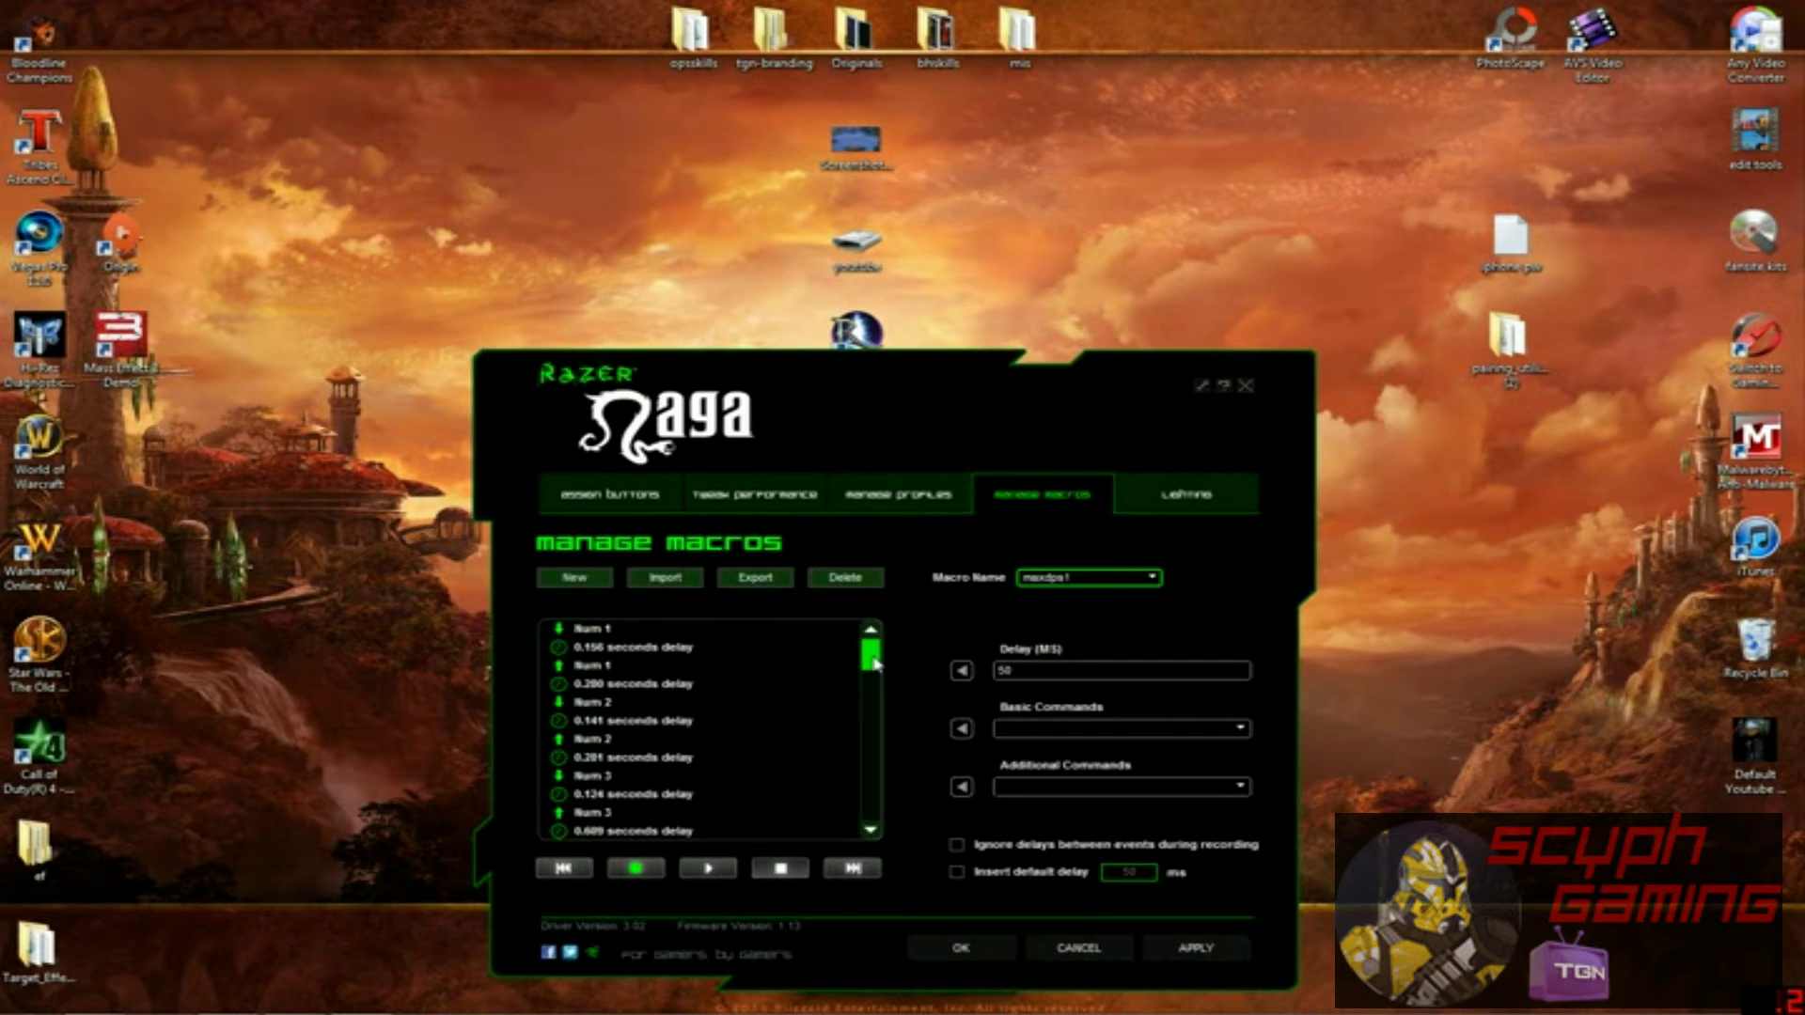
mouse_move(870, 658)
mouse_down()
mouse_move(881, 803)
mouse_move(879, 647)
mouse_up()
Show the Assign Buttons page, where button 4 is set to Macro: DPS
click(628, 500)
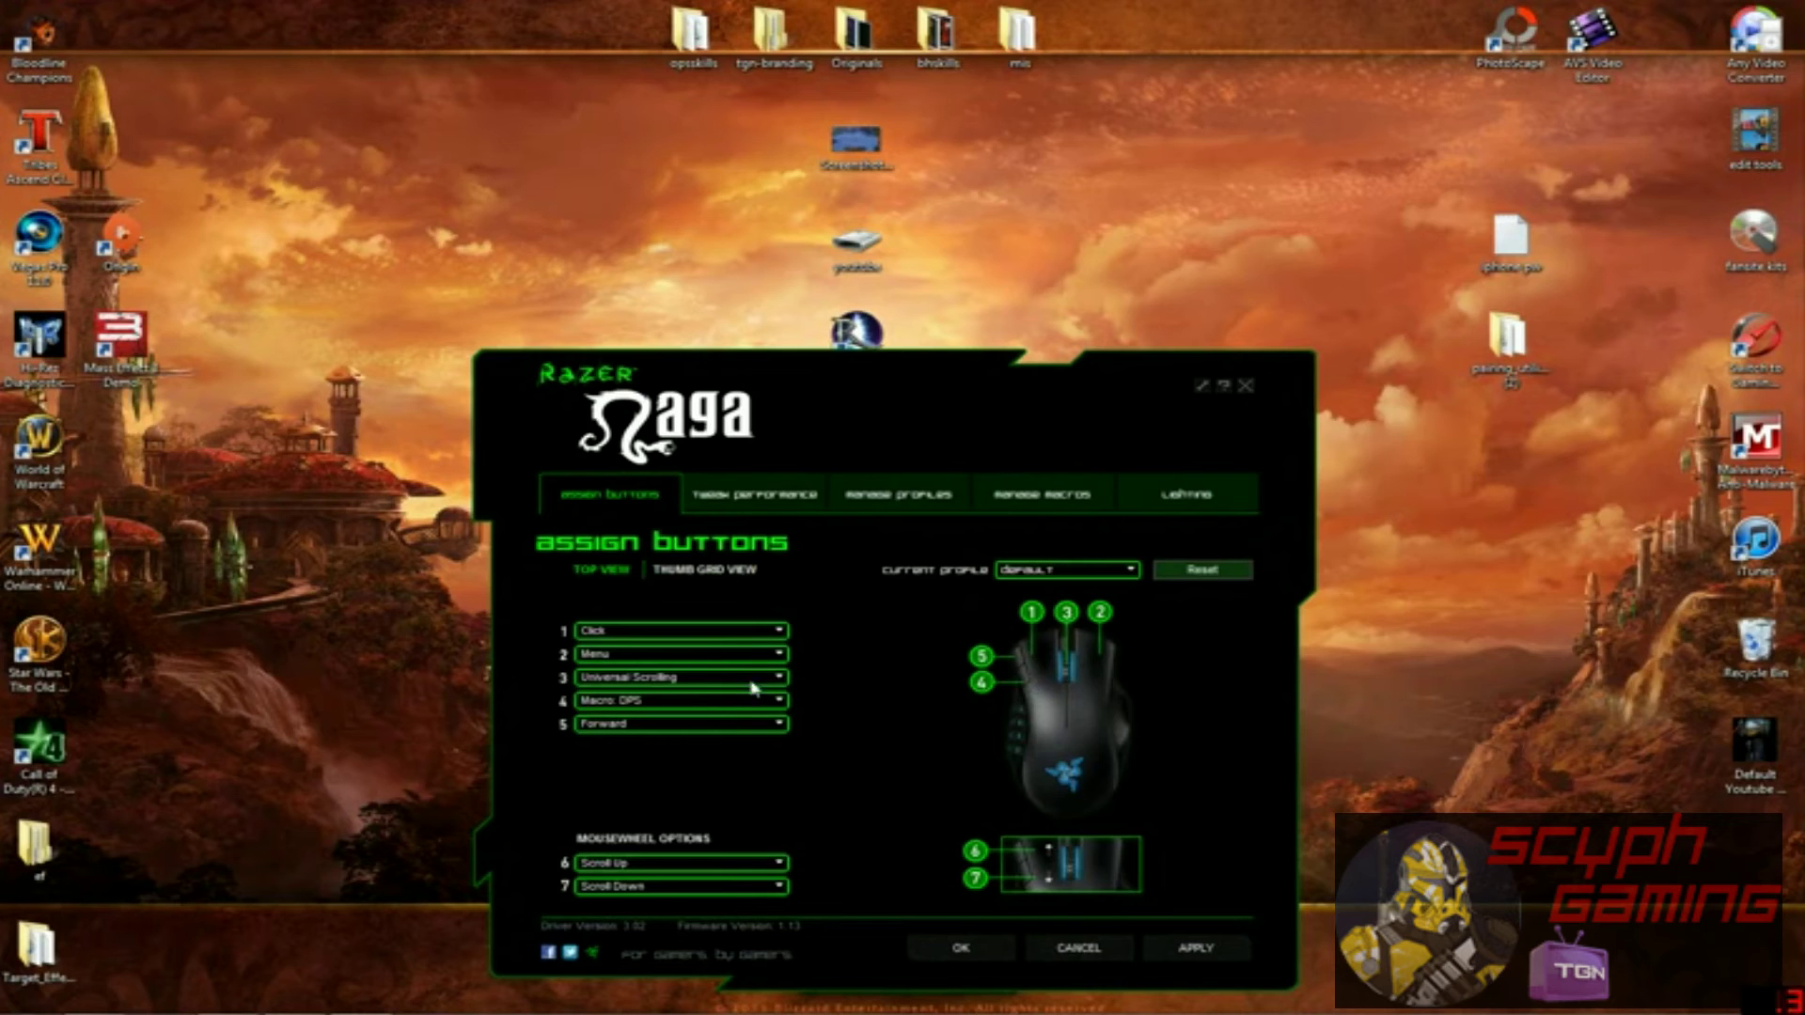
click(781, 702)
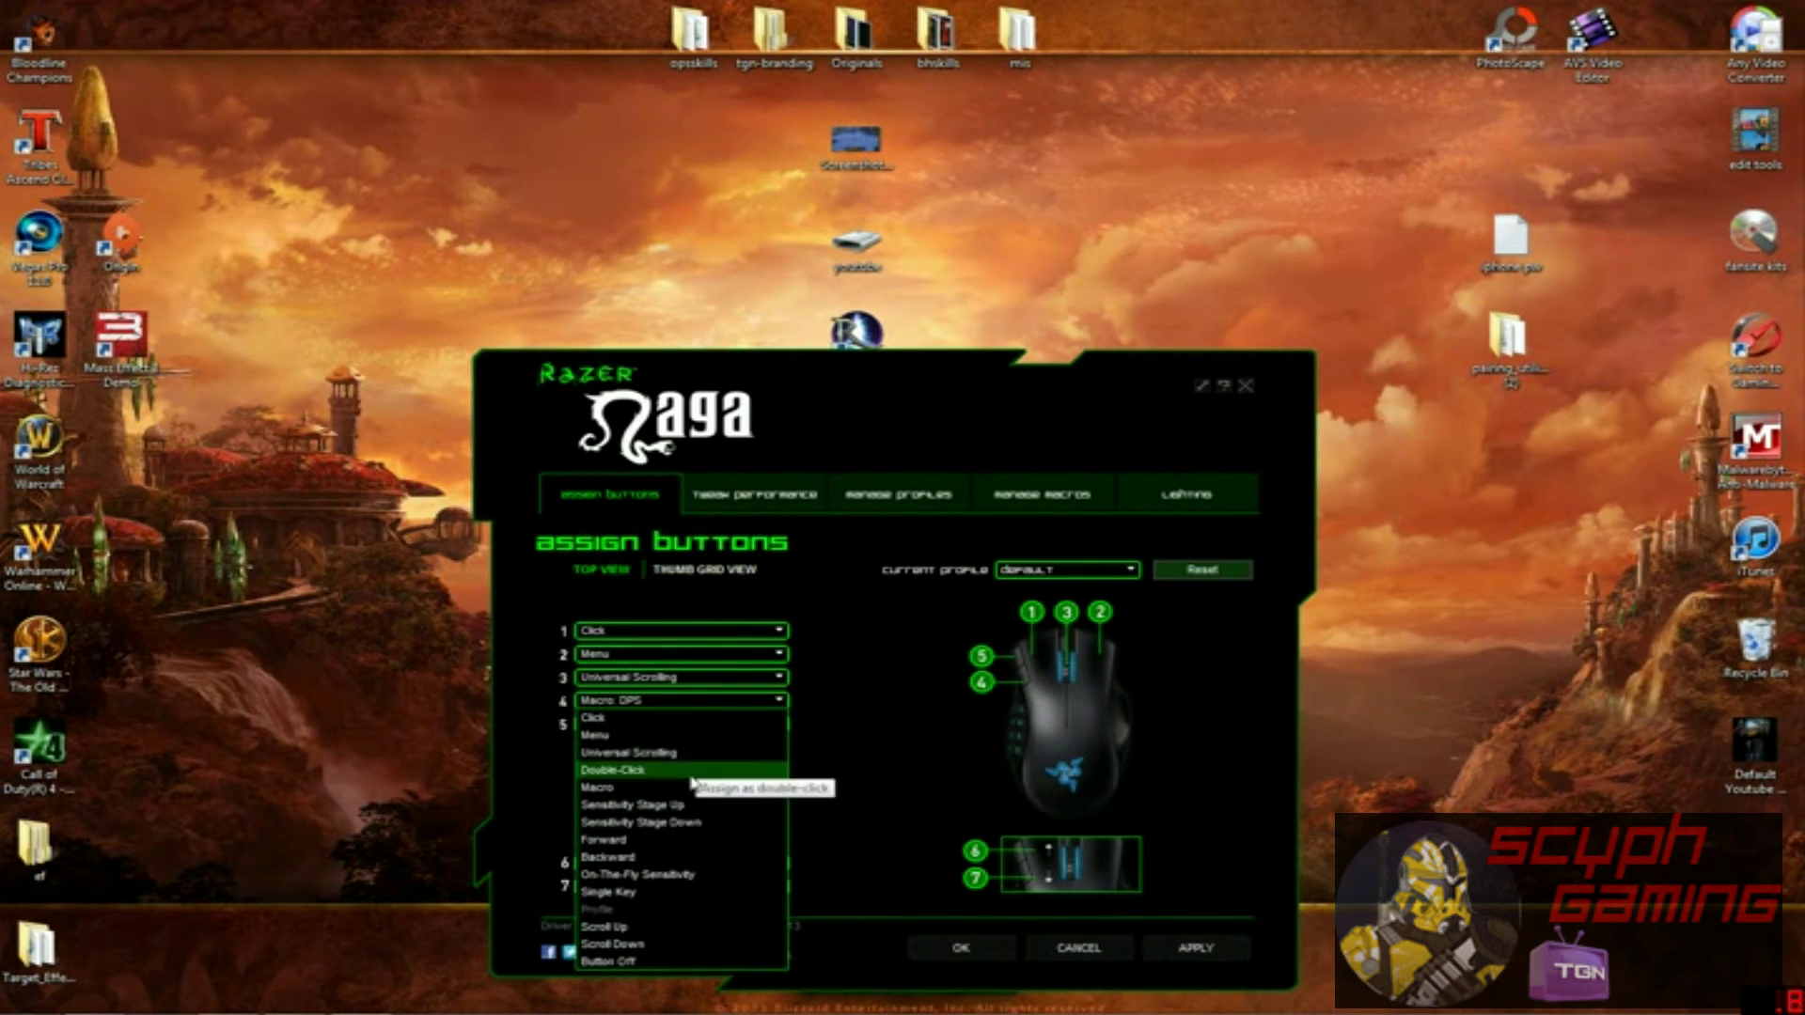
mouse_move(716, 787)
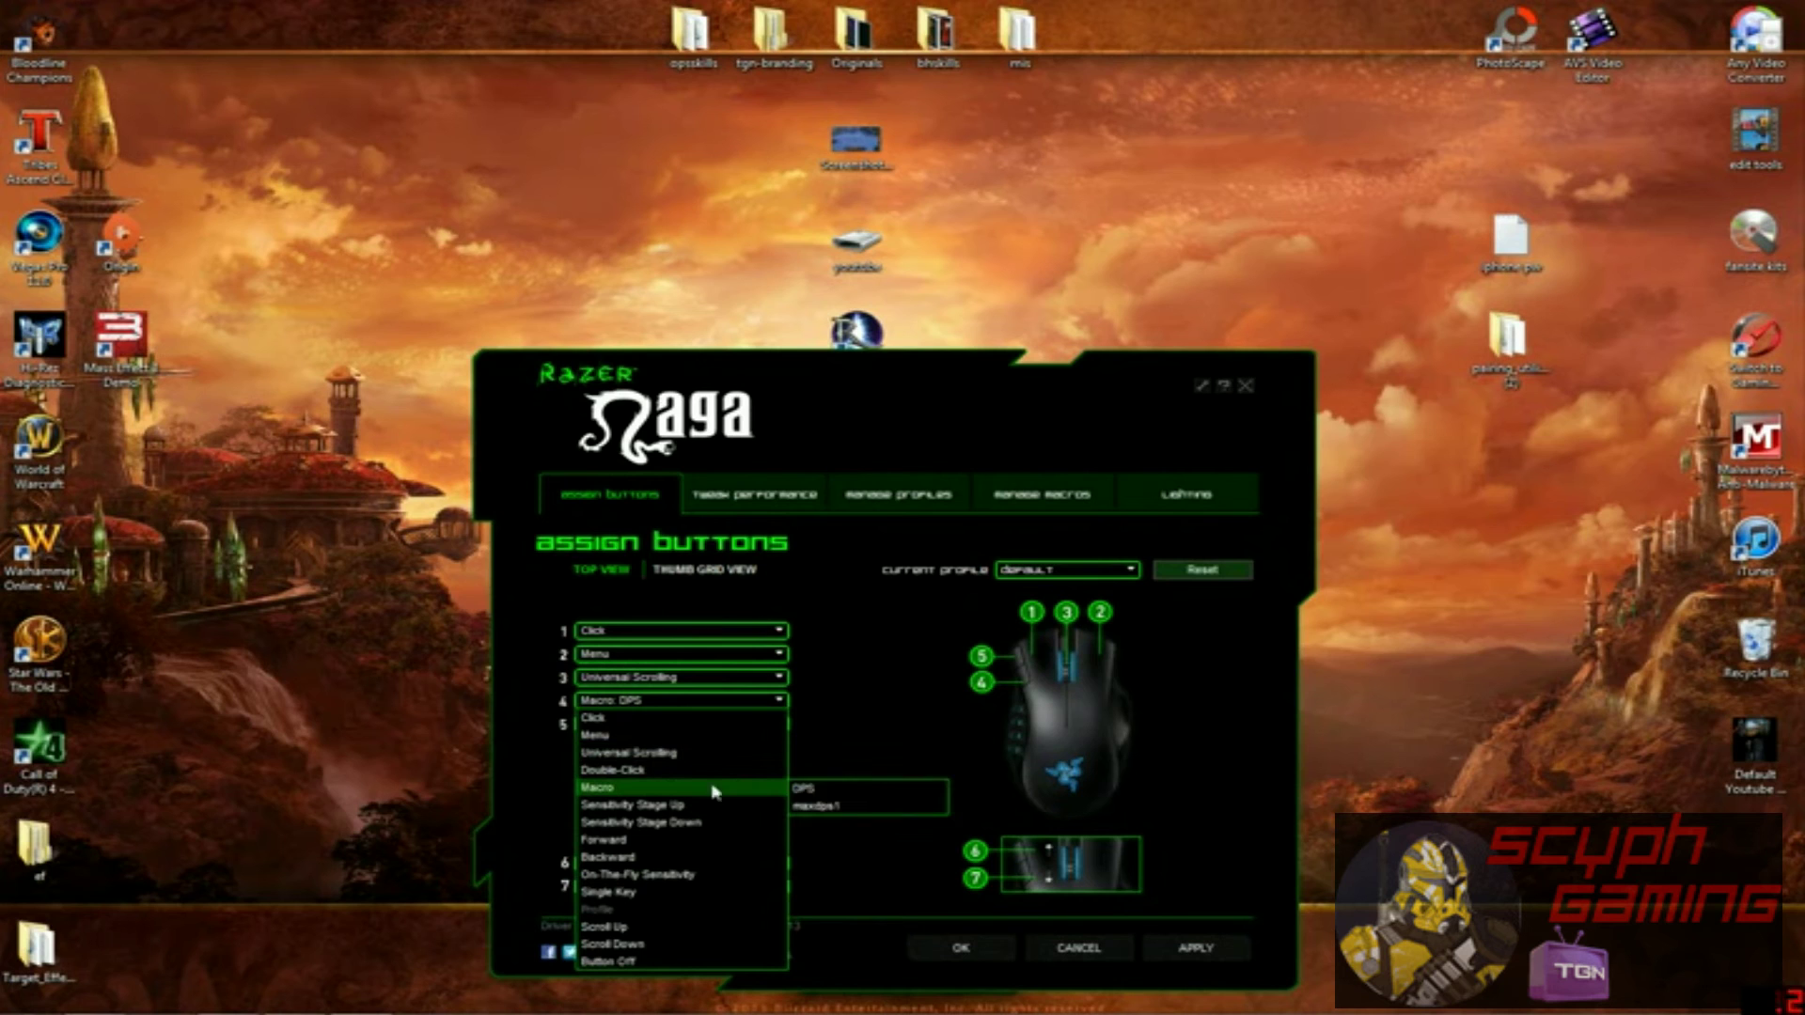
click(835, 792)
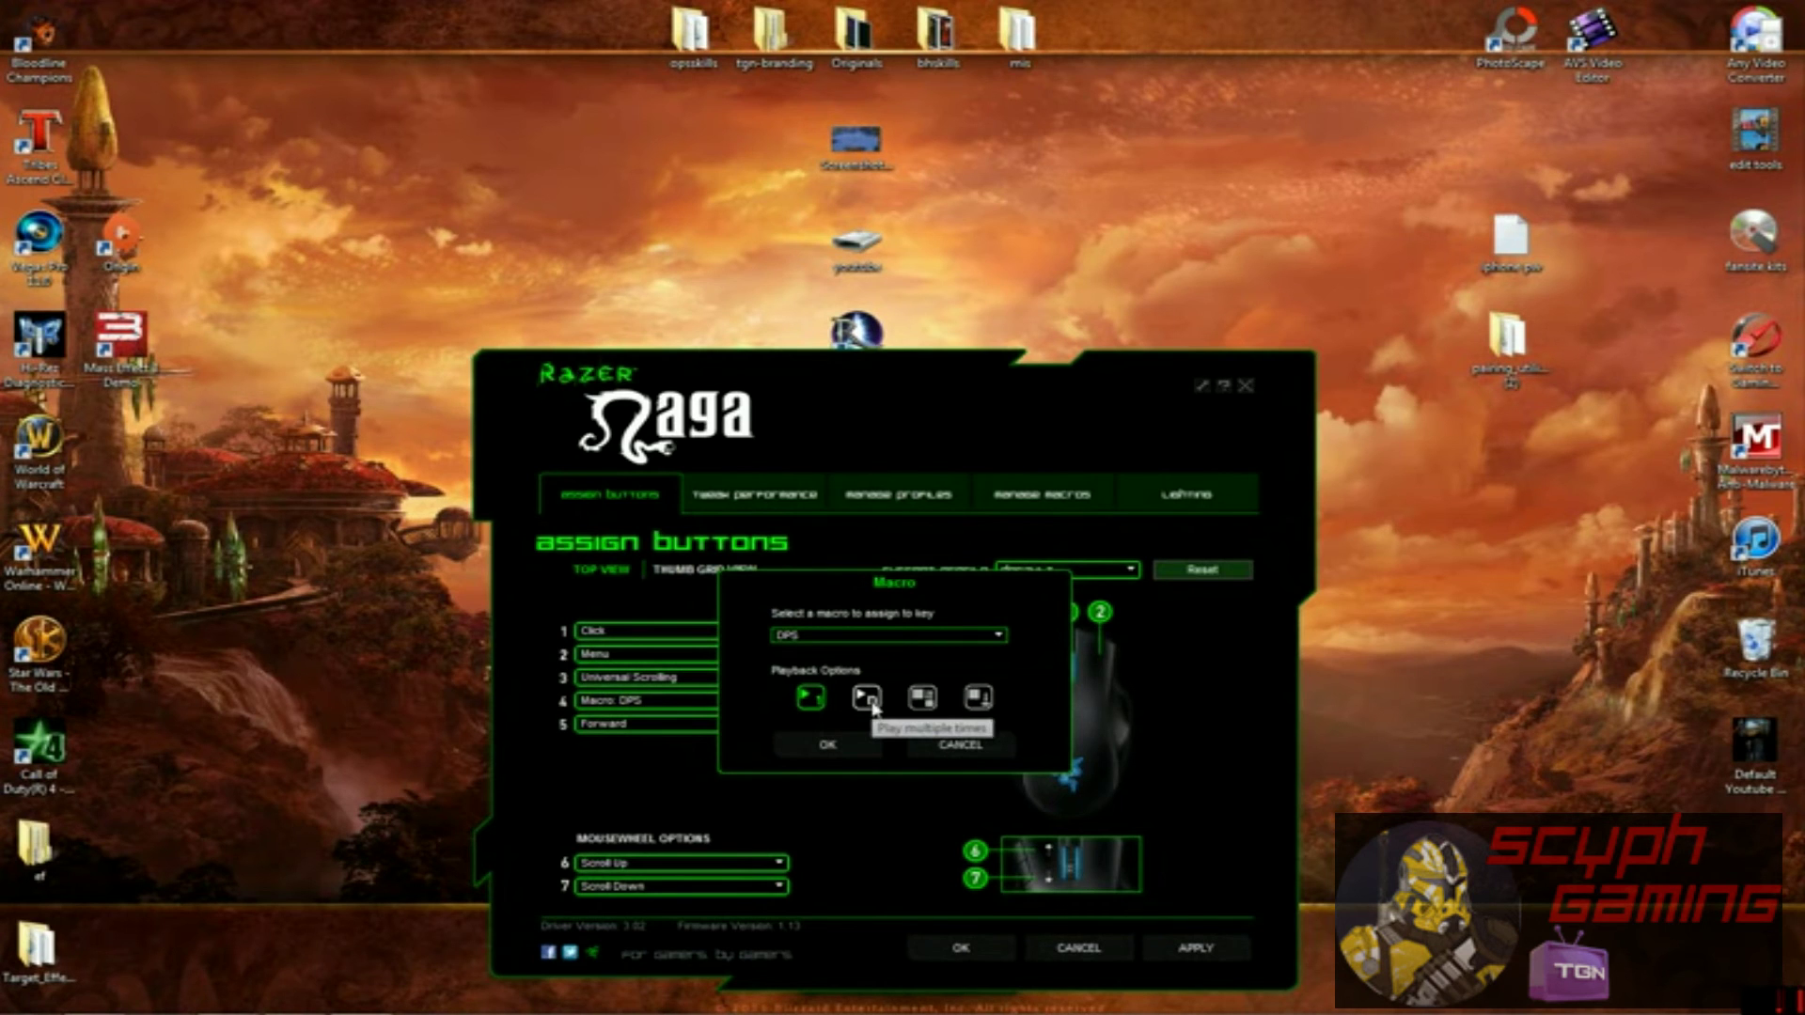
click(972, 747)
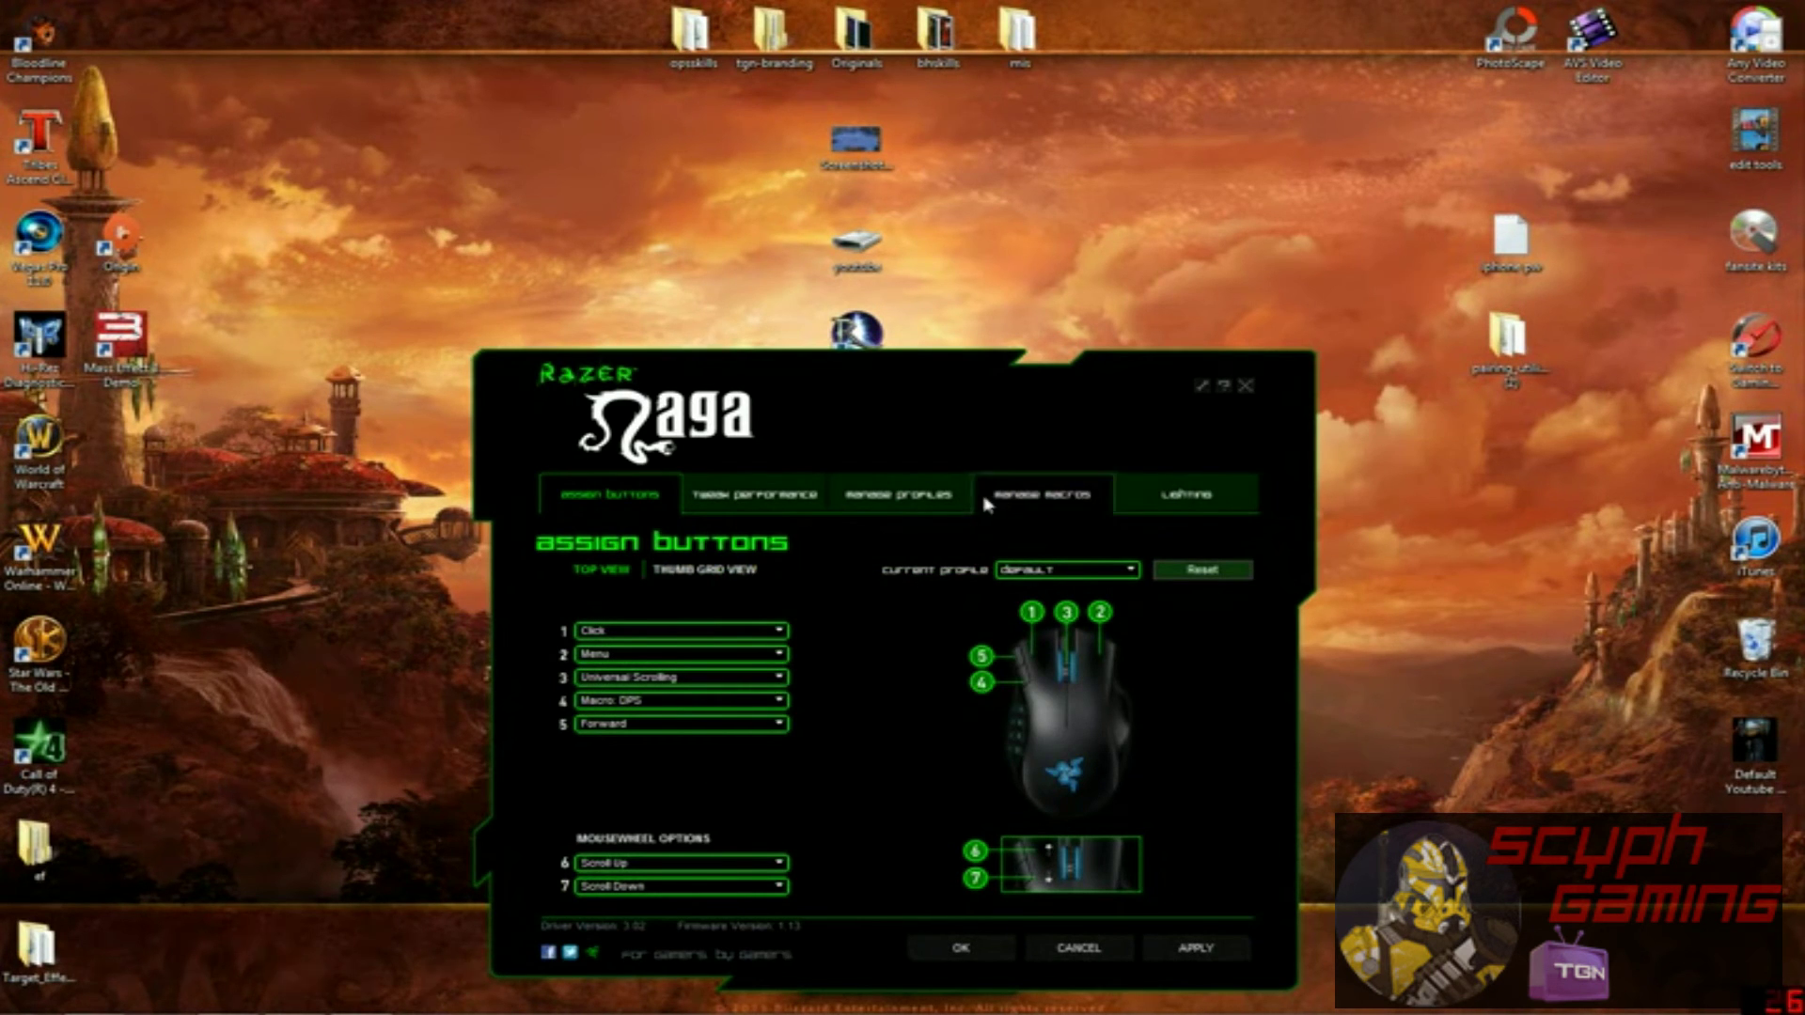
Go back to Manage Macros to view maxdps1's recorded Num key events and delays
click(1008, 498)
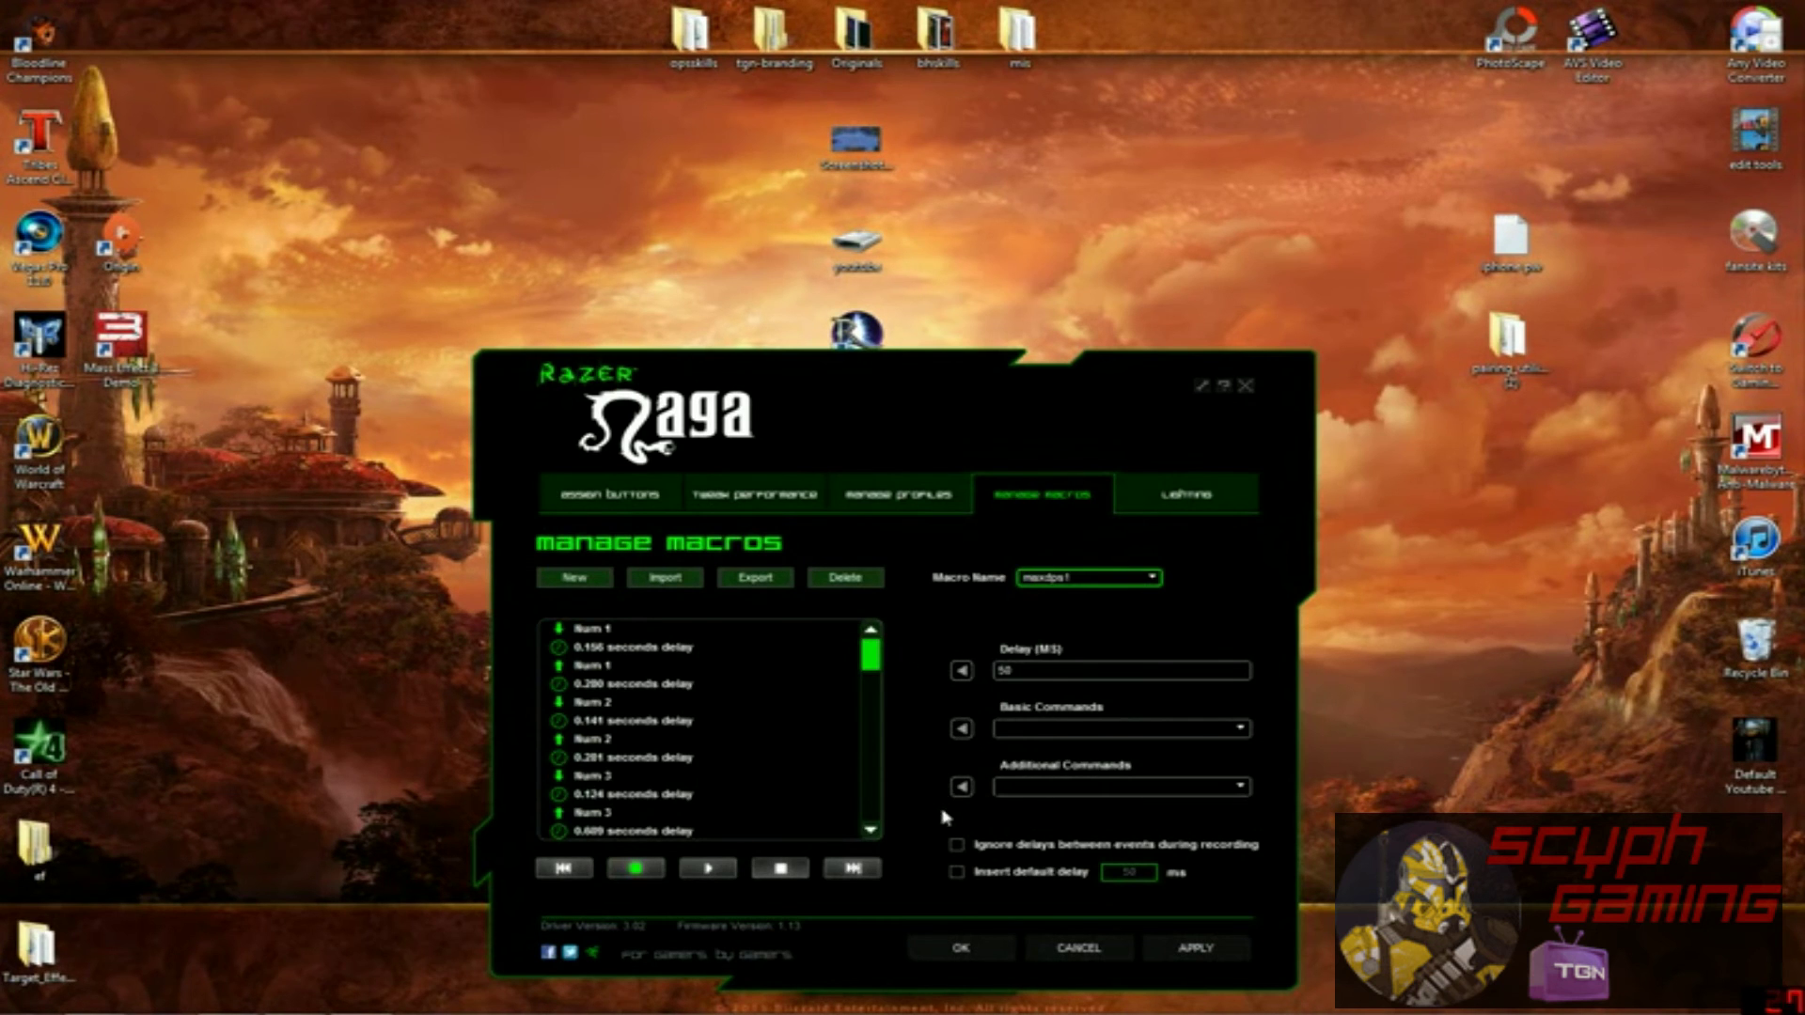